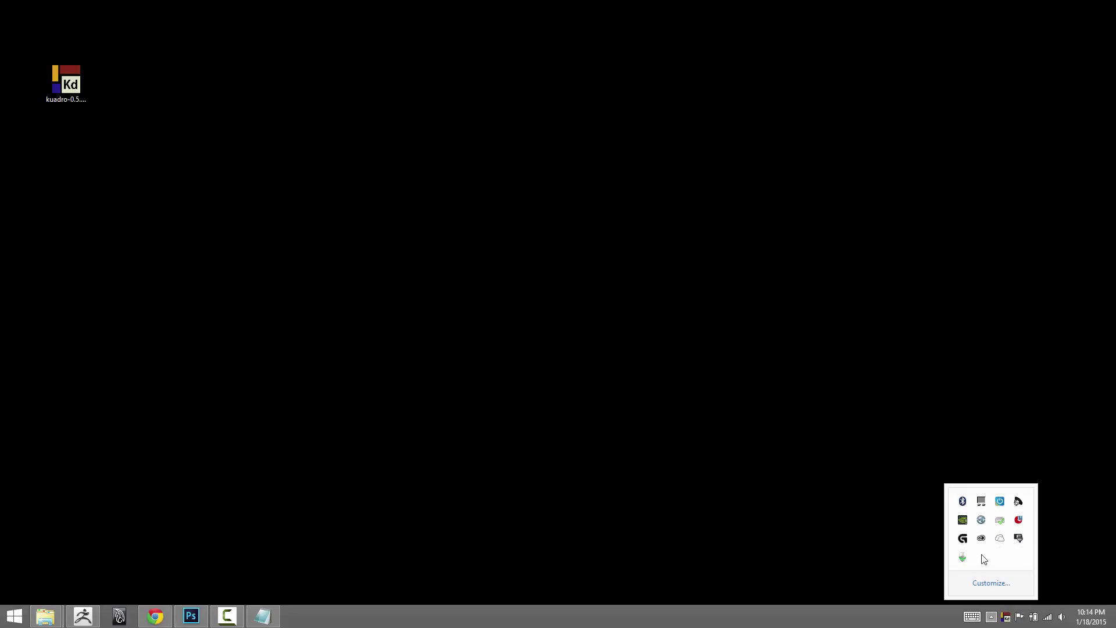
- Add the first six pictures of the Weapon folder, from 18.jpg through 128139_ts.jpg, as reference images
left_click(1004, 619)
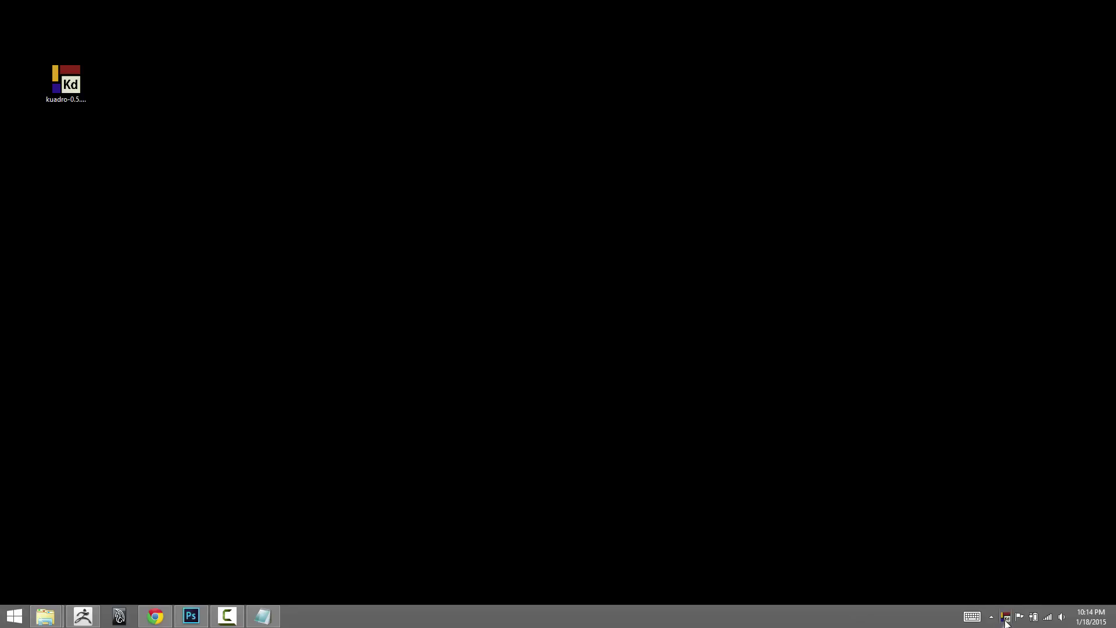
right_click(1006, 621)
left_click(1035, 457)
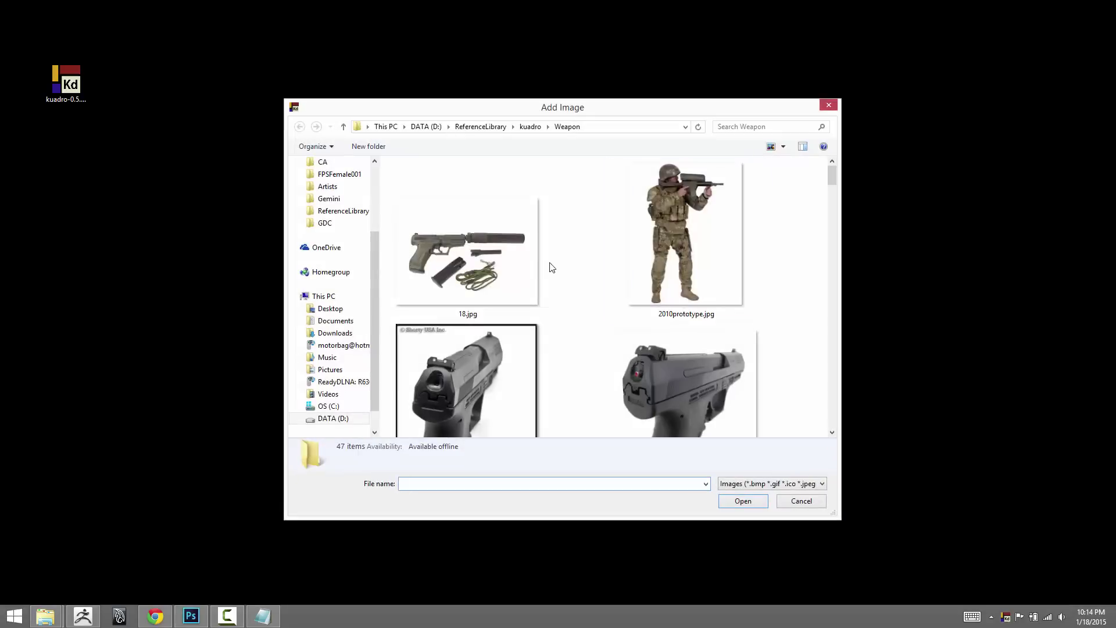
left_click(495, 257)
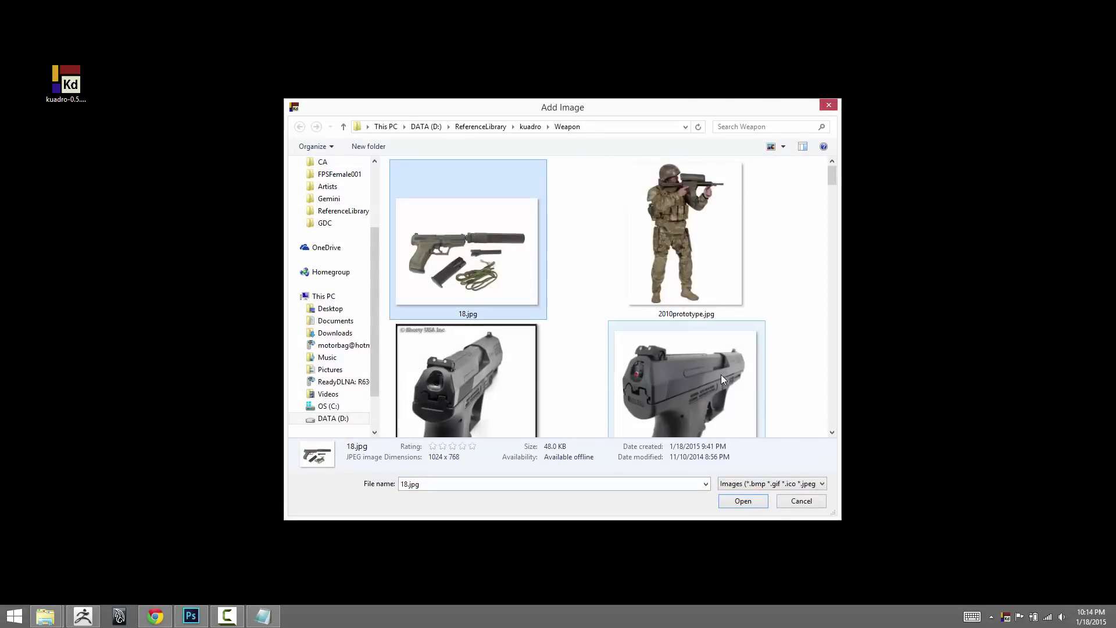
left_click(704, 300, "ctrl")
left_click(527, 365, "ctrl")
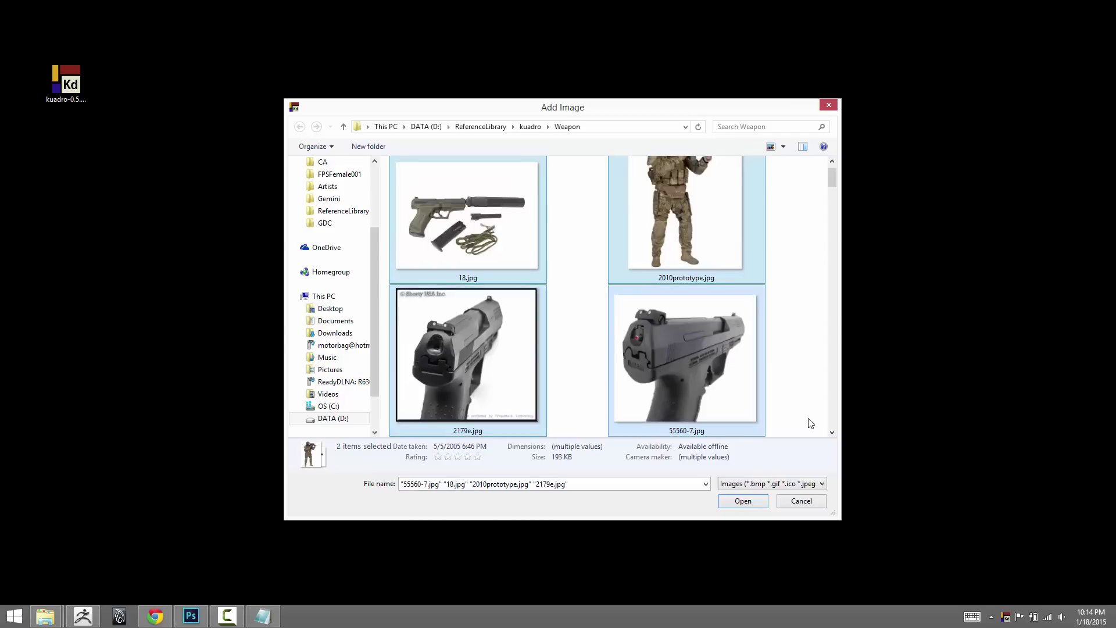
left_click(476, 232)
scroll(590, 268, "down", 2)
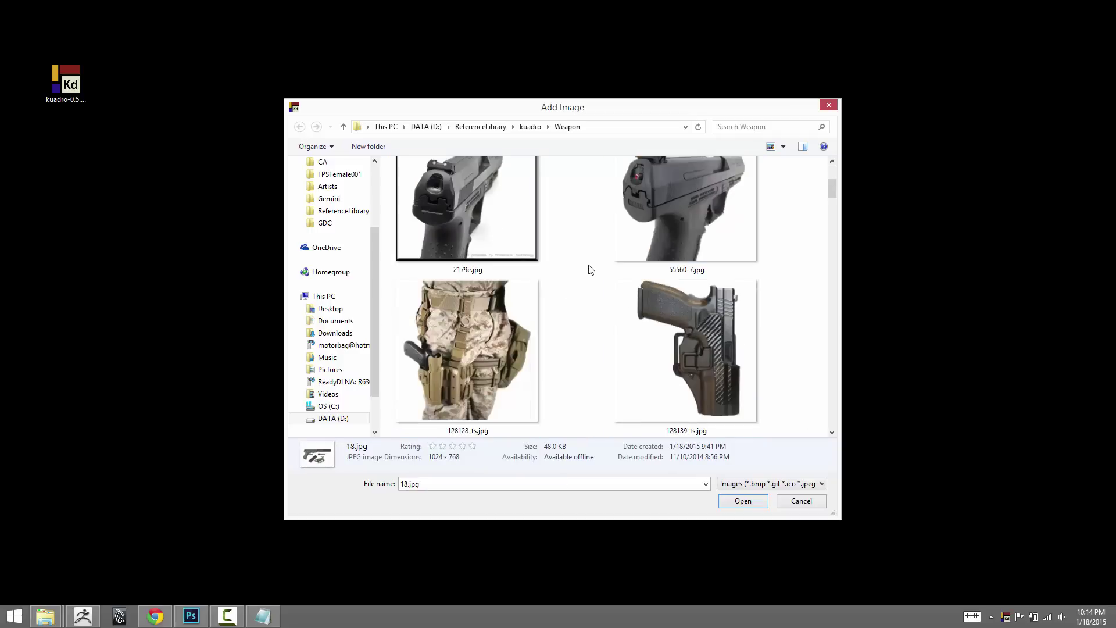
left_click(686, 339, "shift")
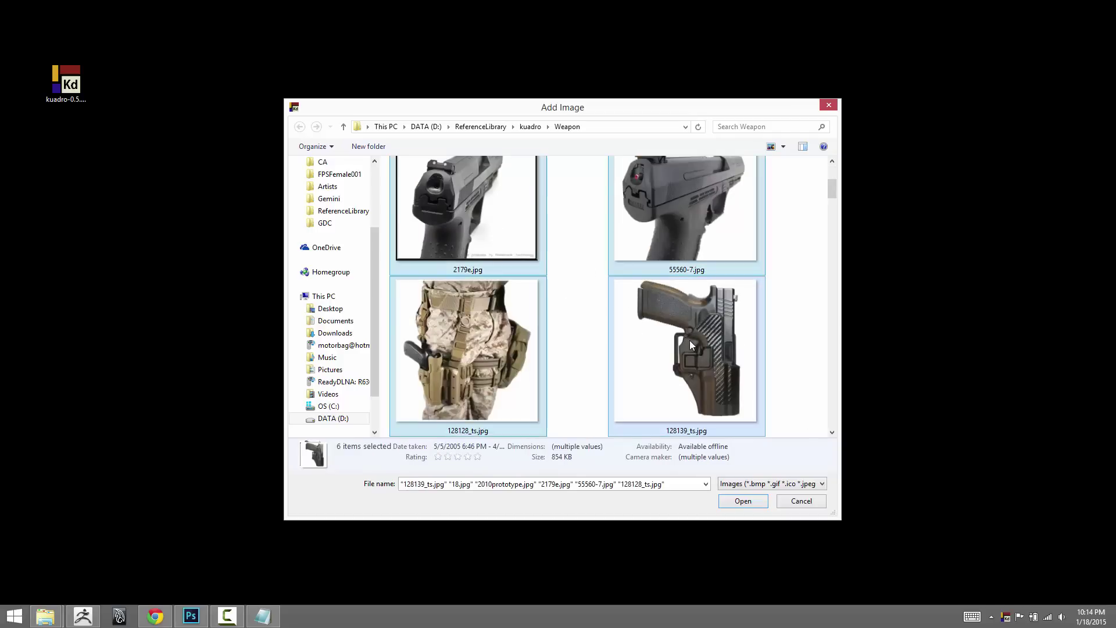
left_click(743, 501)
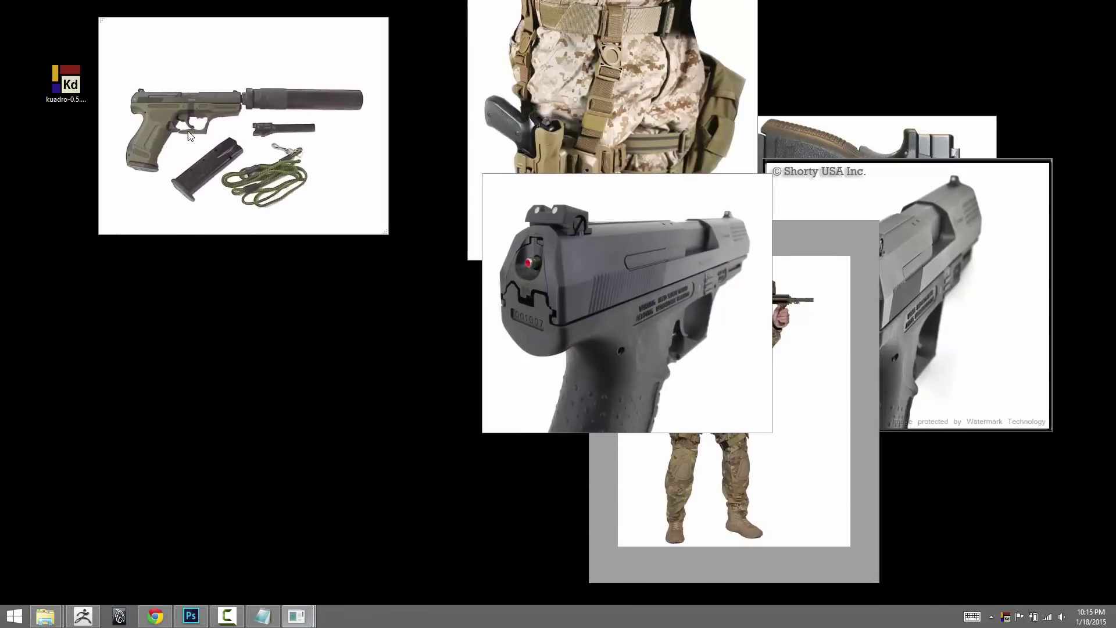
- Zoom and reframe the picture inside the suppressed pistol's window so the olive pistol fills most of it
scroll(277, 143, "up", 1)
scroll(277, 144, "down", 1)
scroll(291, 134, "up", 3)
scroll(309, 120, "down", 1)
scroll(186, 73, "up", 1)
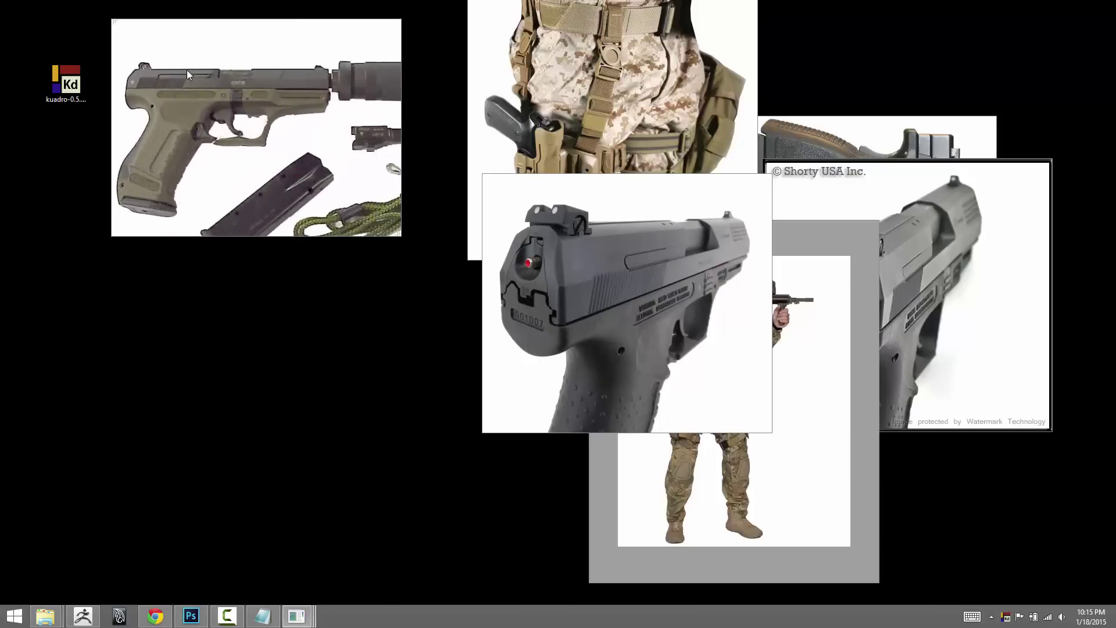
scroll(244, 138, "up", 1)
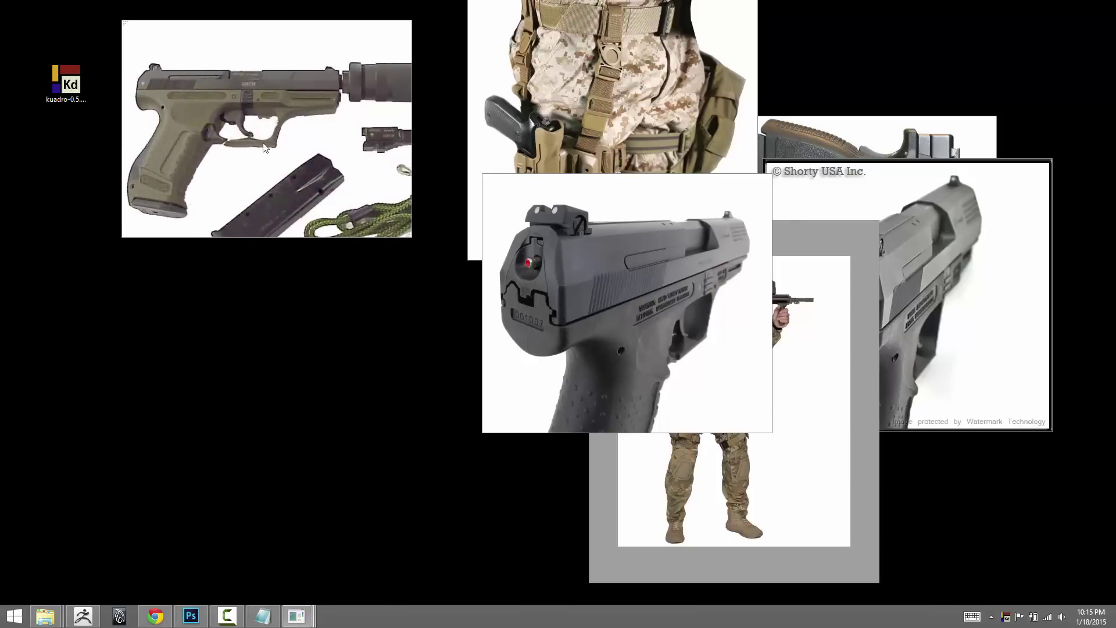
scroll(263, 147, "down", 1)
scroll(258, 148, "up", 1)
scroll(256, 149, "down", 1)
scroll(252, 151, "up", 1)
scroll(253, 151, "down", 2)
- Spread out the overlapping images, placing the rear-view pistol below the suppressed pistol, the leg holster to the far right and the soldier between them
left_click_drag(581, 291, 218, 364)
left_click_drag(593, 141, 909, 192)
left_click_drag(697, 398, 560, 189)
- Zoom the soldier image onto his upper body and rifle, and reshape its frame into a wide crop beside the suppressed pistol
scroll(561, 190, "up", 2)
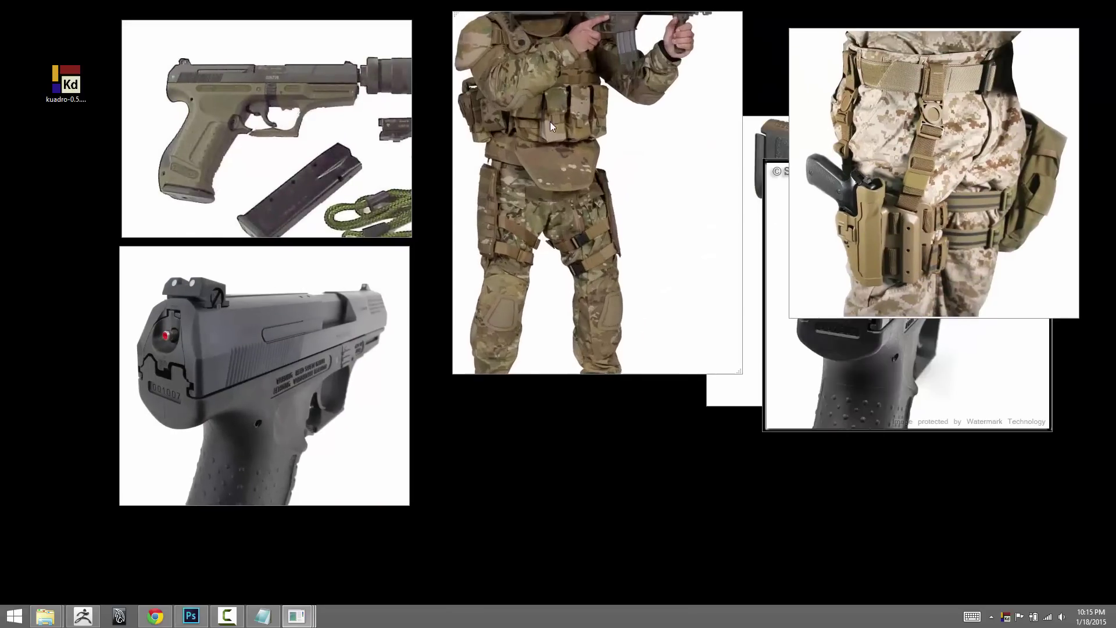
scroll(581, 157, "up", 2)
scroll(609, 186, "up", 2)
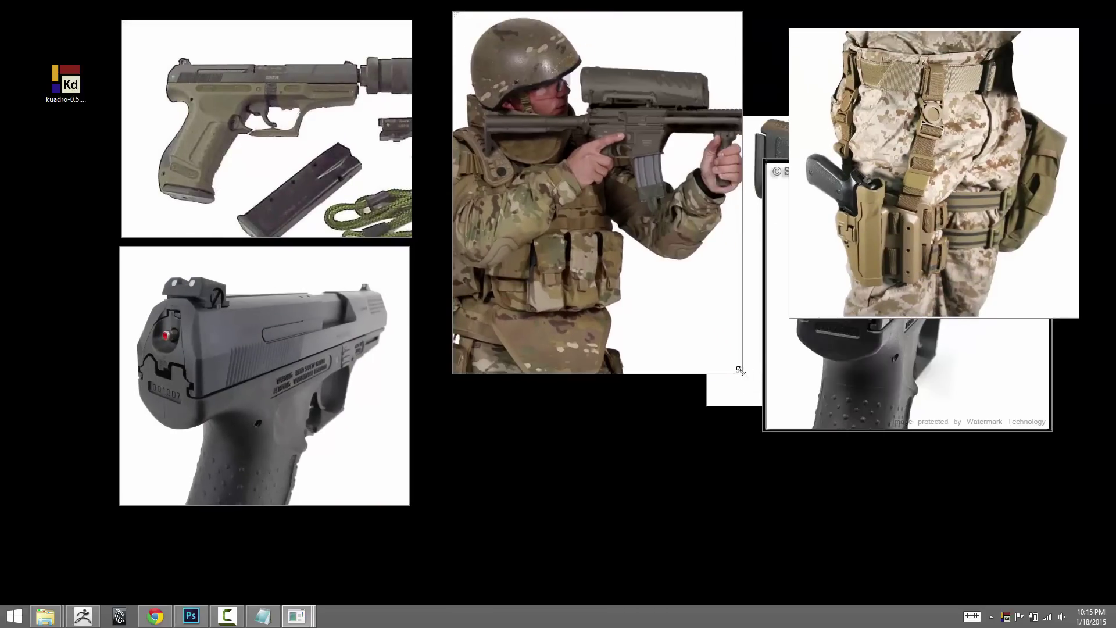
left_click_drag(741, 372, 874, 260)
left_click_drag(726, 233, 745, 265)
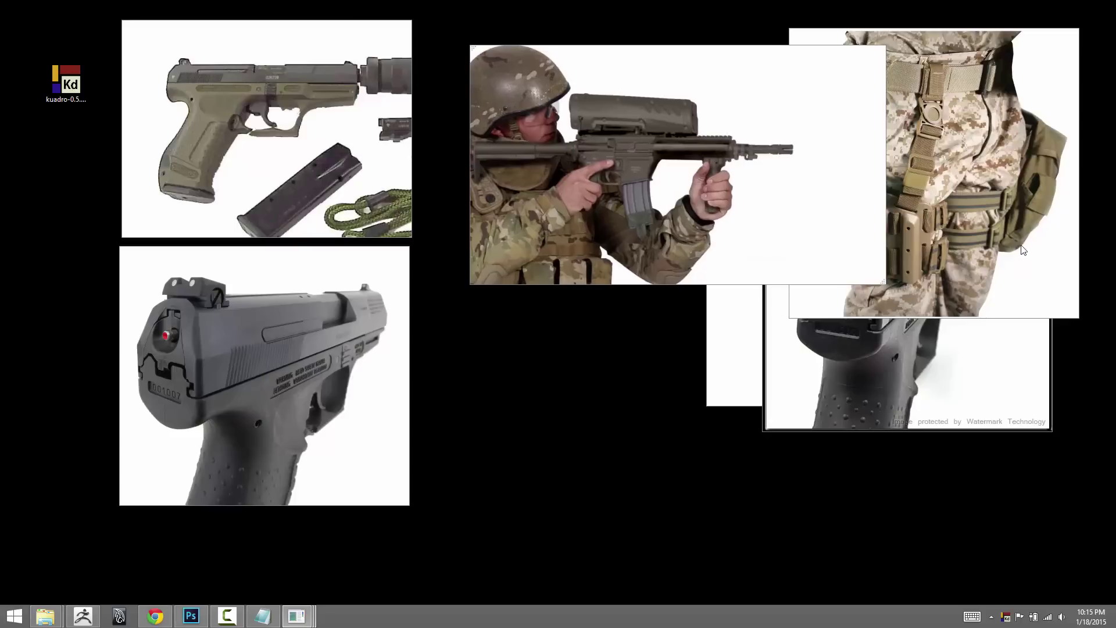
- Close the reference images of the camouflage leg holster, the watermarked pistol and the black holster
left_click(975, 162)
right_click(975, 162)
left_click(998, 391)
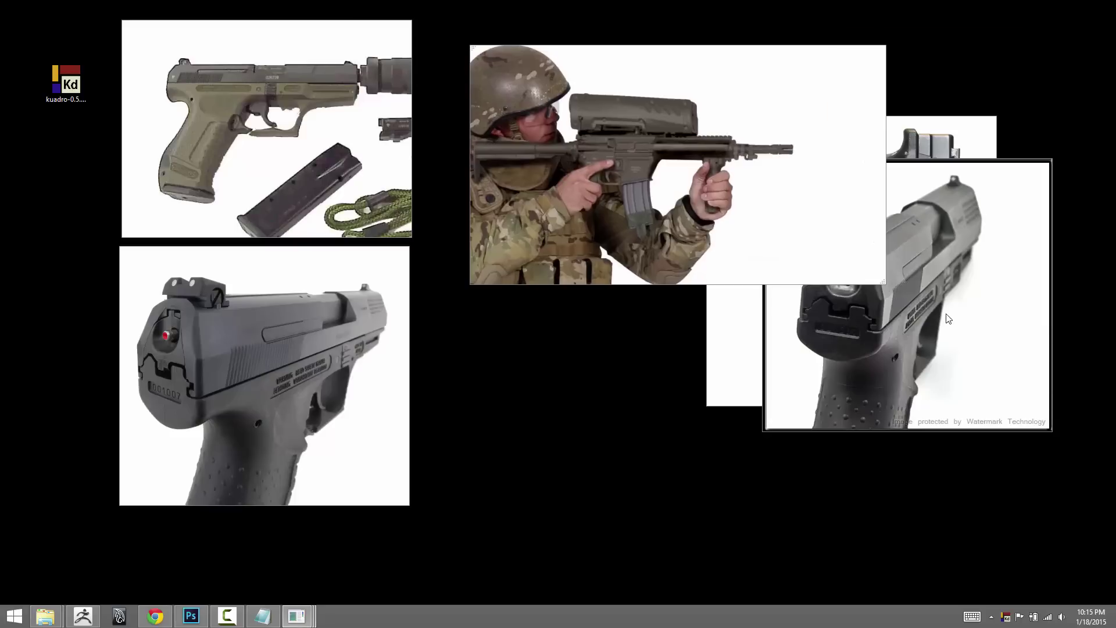
left_click(948, 318)
key("Delete")
left_click_drag(905, 247, 802, 363)
key("Delete")
- Rearrange the images, placing the leg holster below the soldier and shifting the rear-view and suppressed pistols
left_click_drag(935, 239, 593, 454)
scroll(599, 434, "up", 3)
left_click_drag(321, 324, 342, 393)
left_click_drag(261, 136, 295, 184)
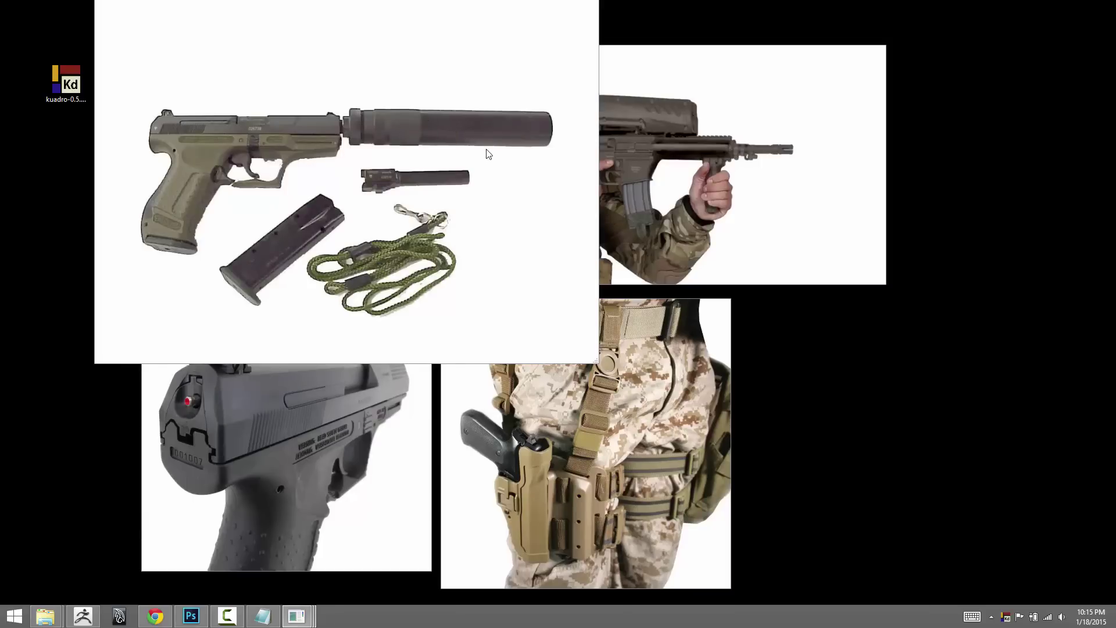
- Try rotating the suppressed pistol image upside down and back in 90-degree turns, with a slight free tilt
key("Right")
key("Right")
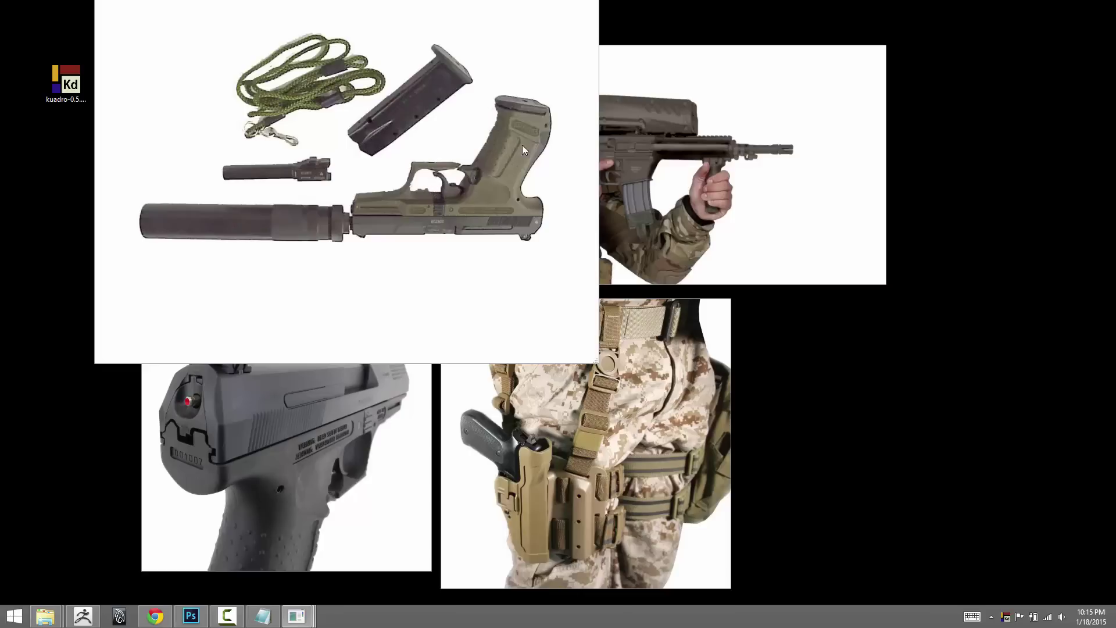
left_click_drag(514, 155, 521, 154)
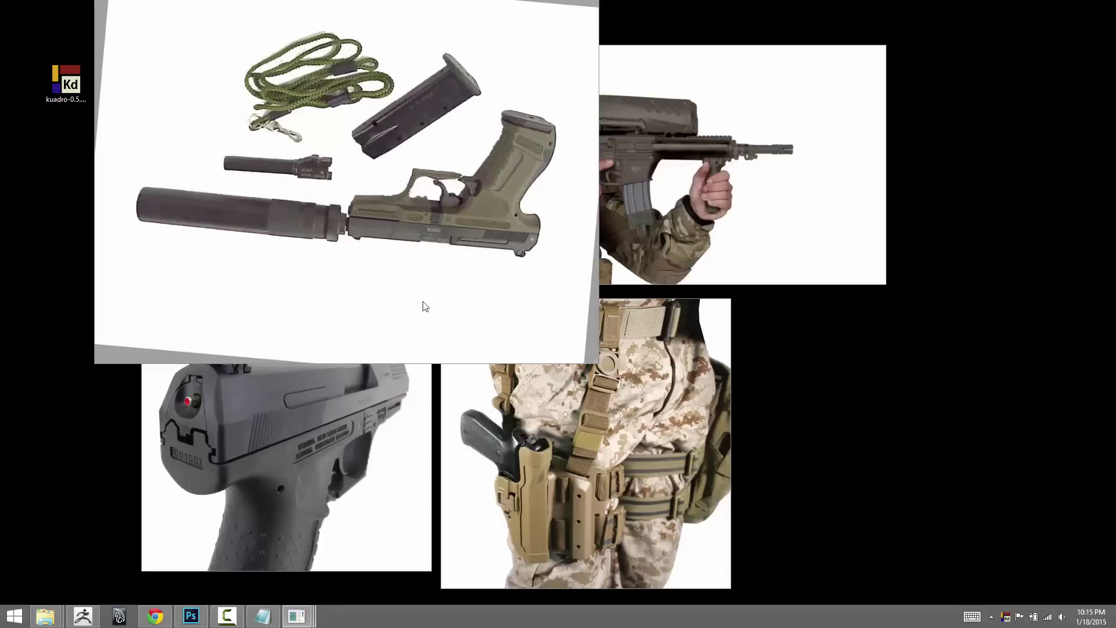
key("Left")
key("Left")
key("Left")
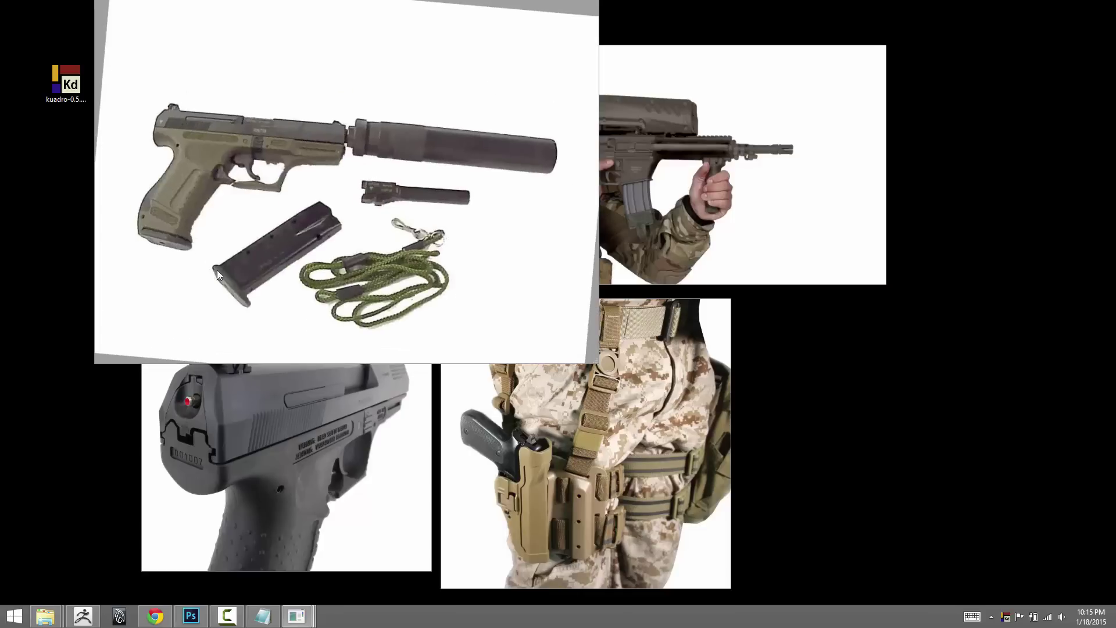
- Rotate the suppressed pistol image freely until its barrel points steeply down to the right, and shrink its frame to fit beside the soldier
left_click_drag(277, 289, 284, 168)
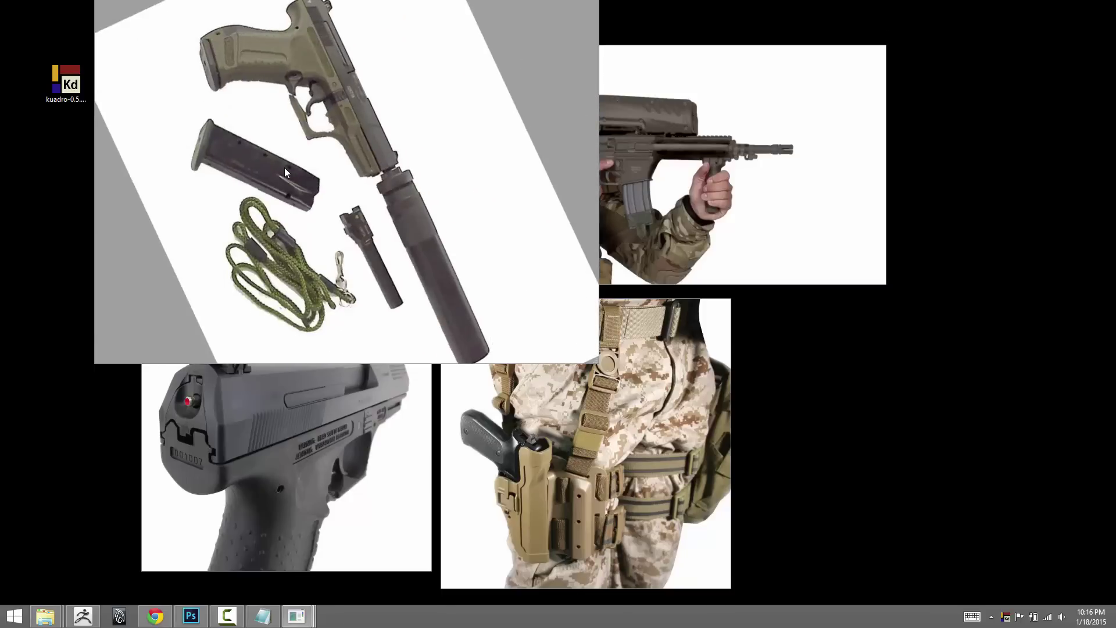
left_click_drag(594, 360, 456, 252)
left_click_drag(332, 118, 342, 153)
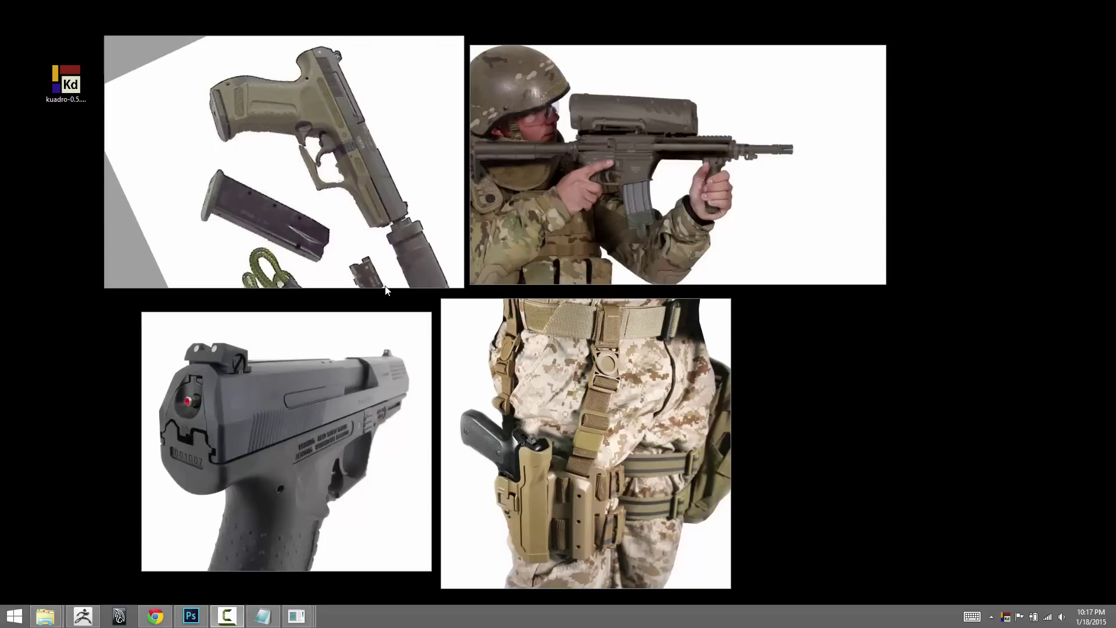
- Move the rotated pistol image over the middle of the other images and lower its opacity until it is semi-transparent
left_click_drag(336, 133, 507, 284)
scroll(570, 291, "up", 1)
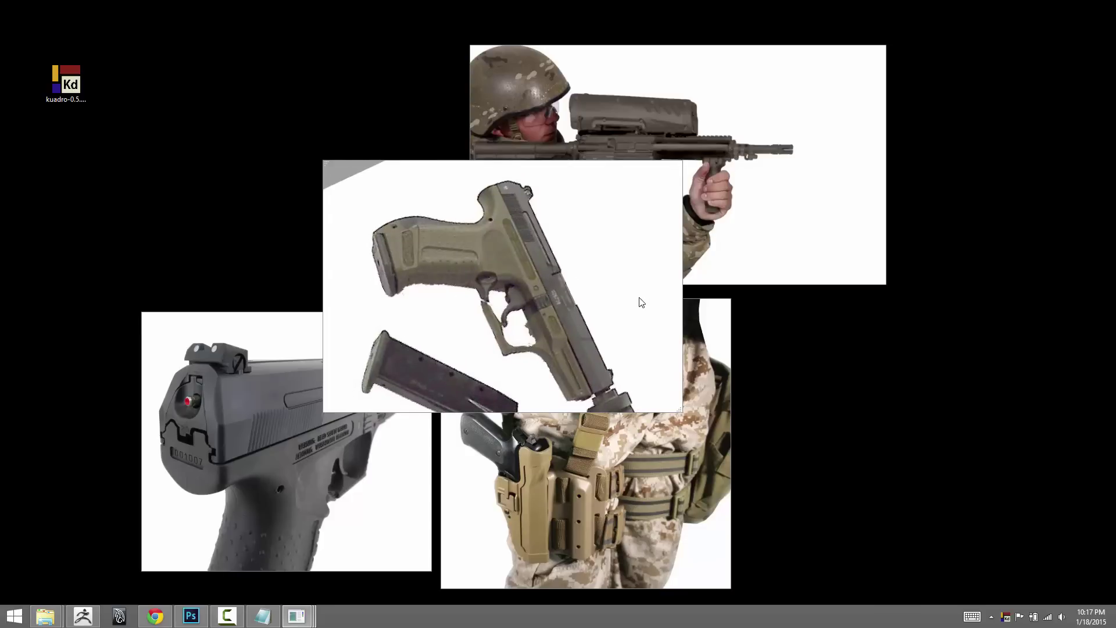
key("ctrl")
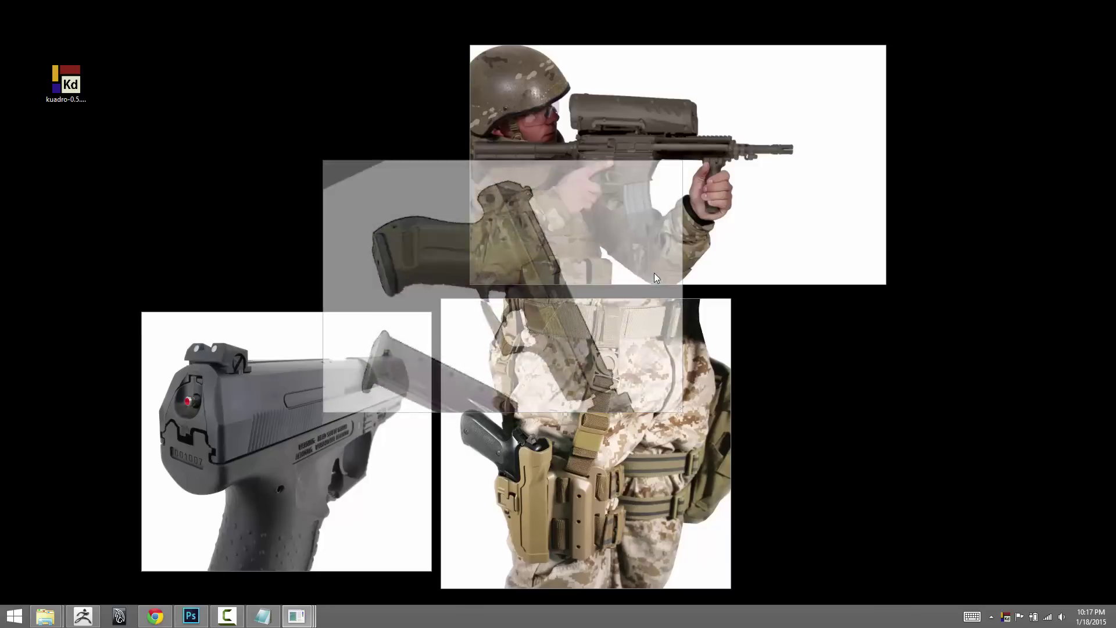
key("ctrl")
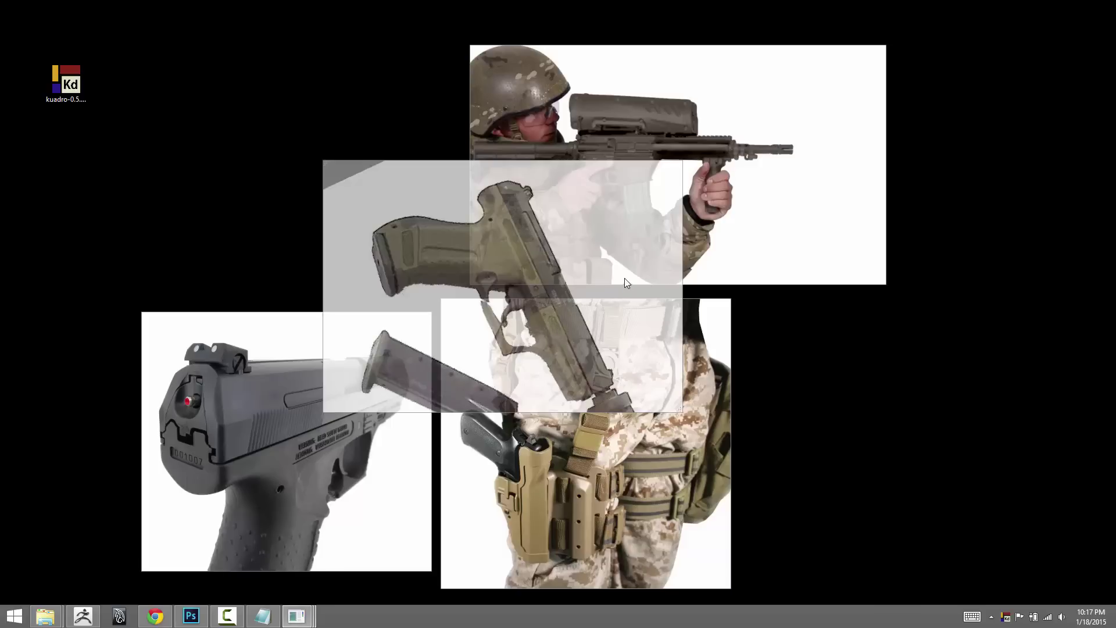
key("ctrl")
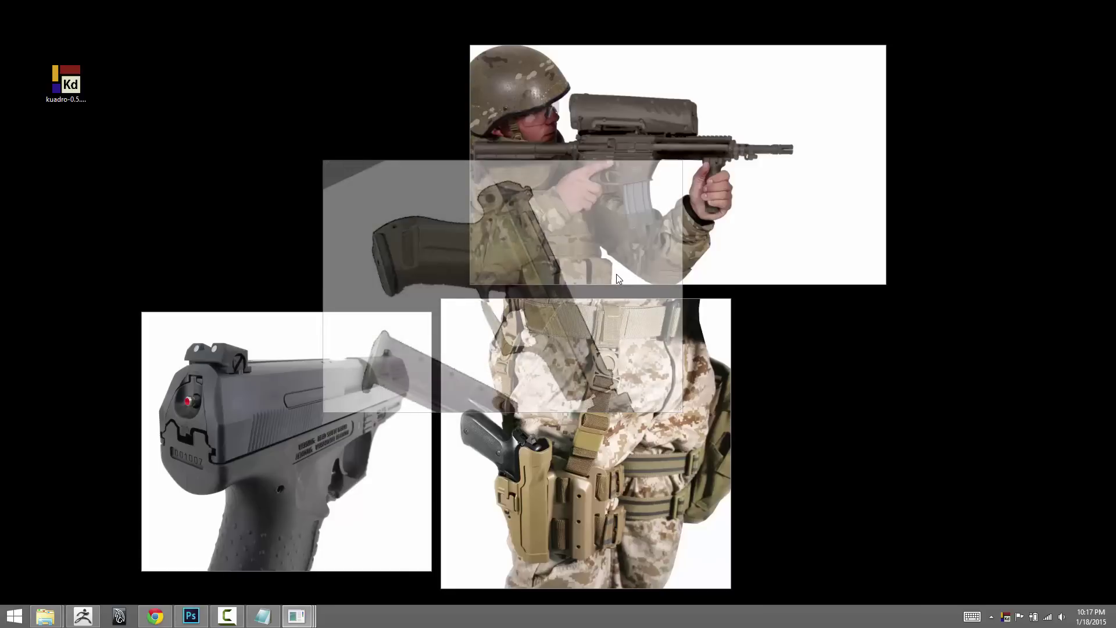
- Set the semi-transparent pistol image to Always On Top and lock all images against interaction
right_click(442, 220)
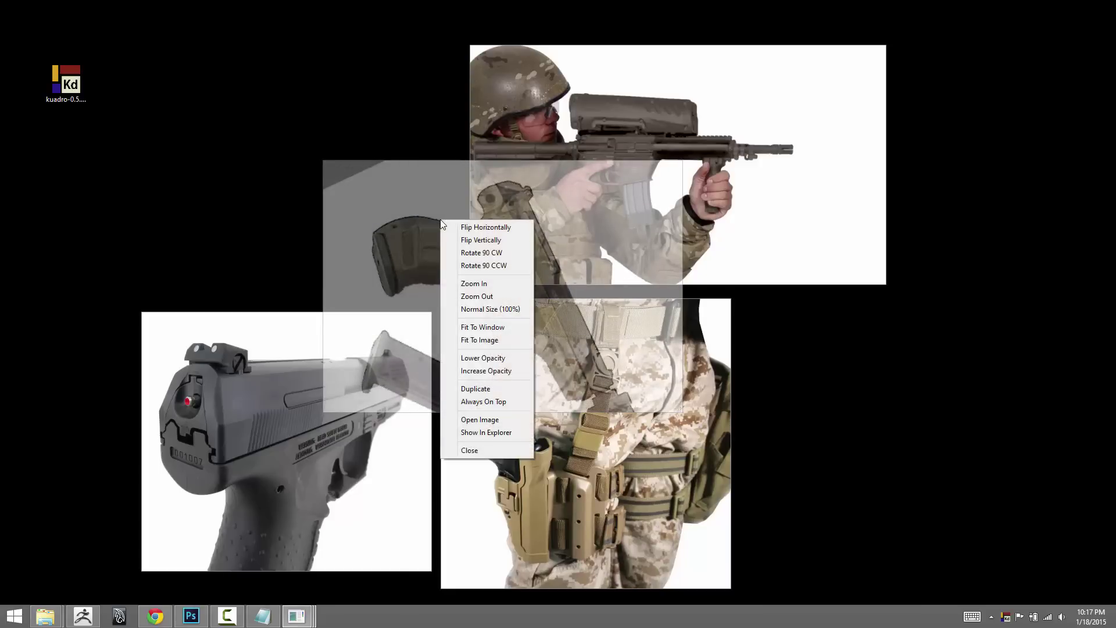
left_click(477, 402)
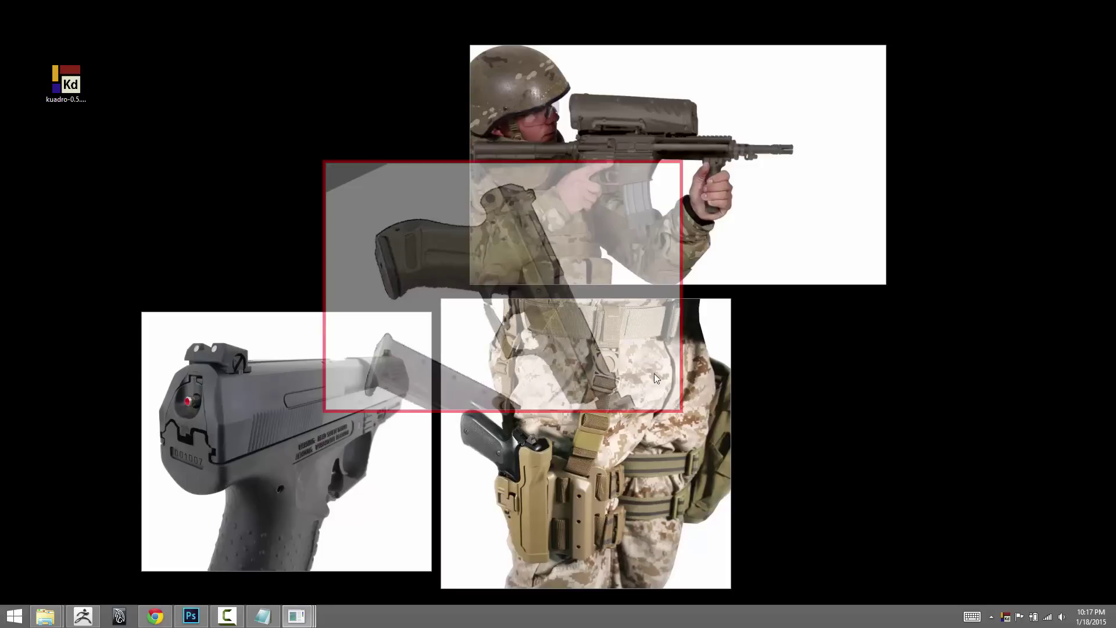
right_click(1007, 620)
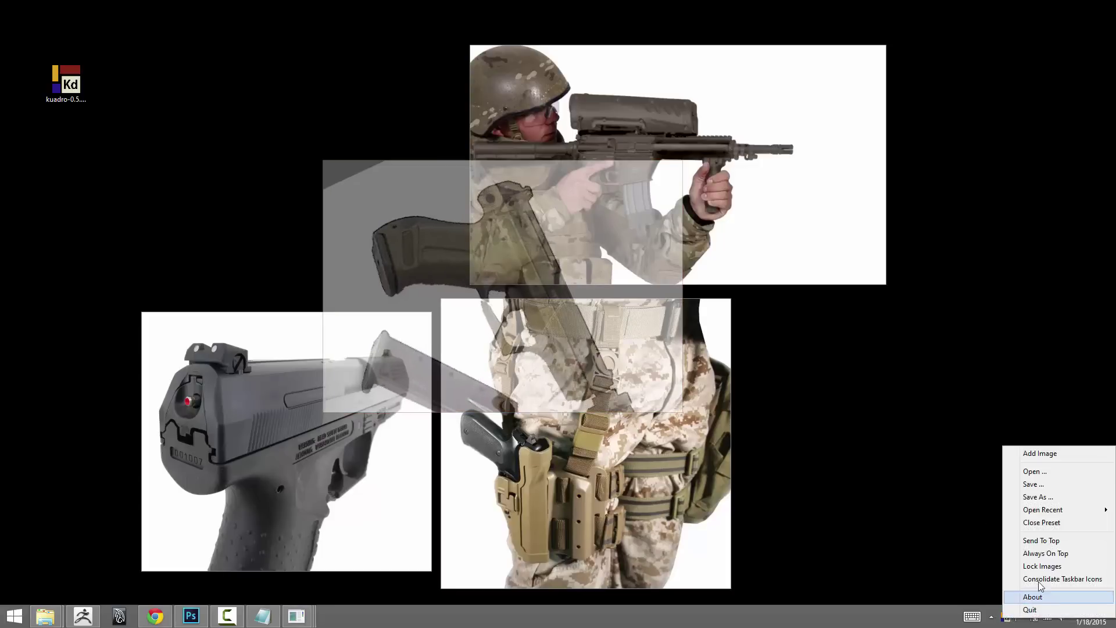
left_click(1027, 564)
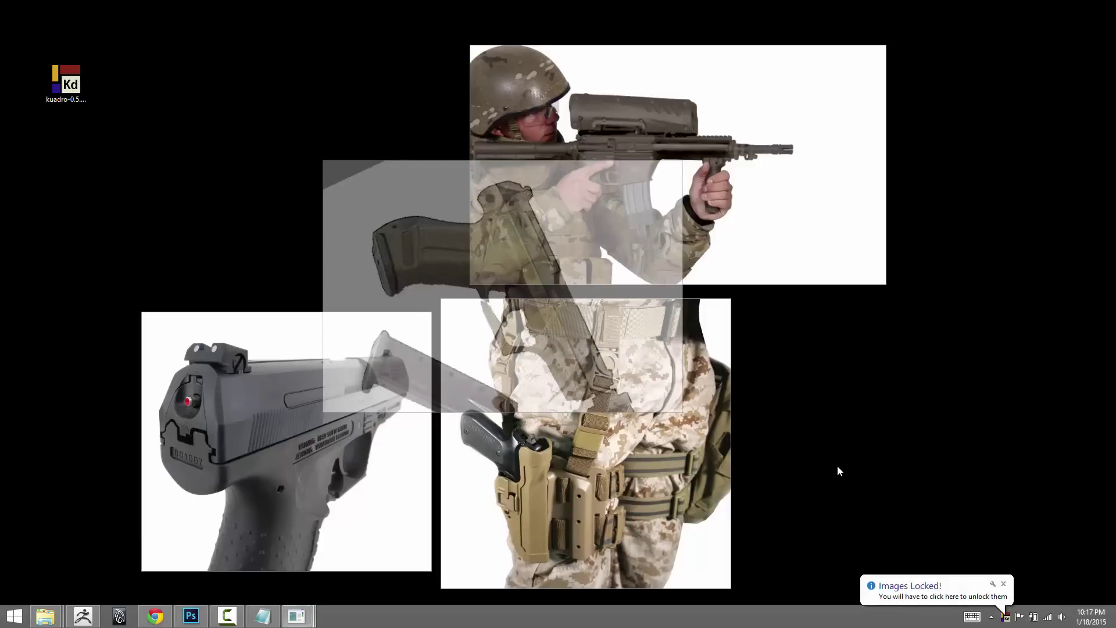
left_click(394, 223)
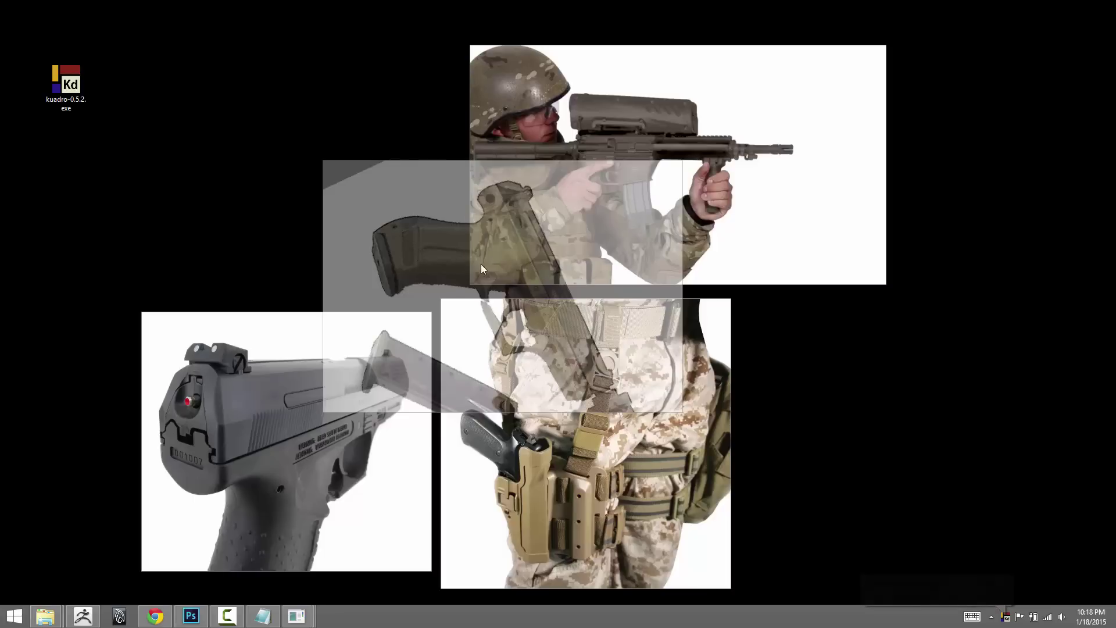
- Switch to ZBrush and sculpt Standard brush strokes on the flat mesh through the locked pistol overlay
left_click(83, 616)
left_click_drag(865, 318, 760, 303, "ctrl")
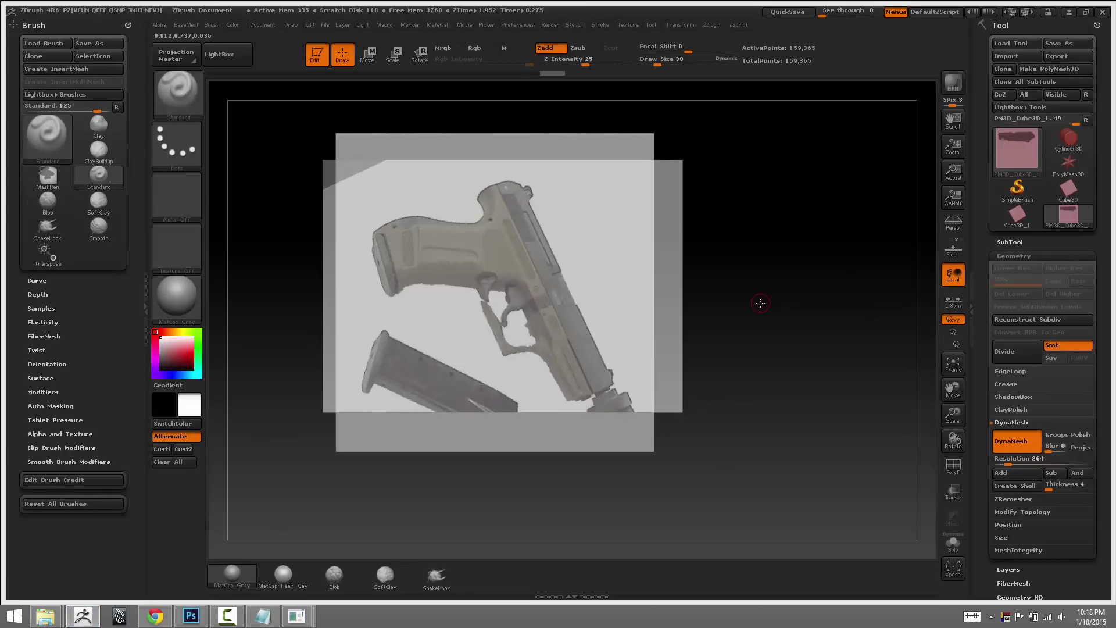
key("ctrl")
mouse_move(405, 254)
left_mouse_down("ctrl")
mouse_move(513, 208)
mouse_move(471, 279)
mouse_move(511, 264)
mouse_move(618, 333)
left_mouse_up("ctrl")
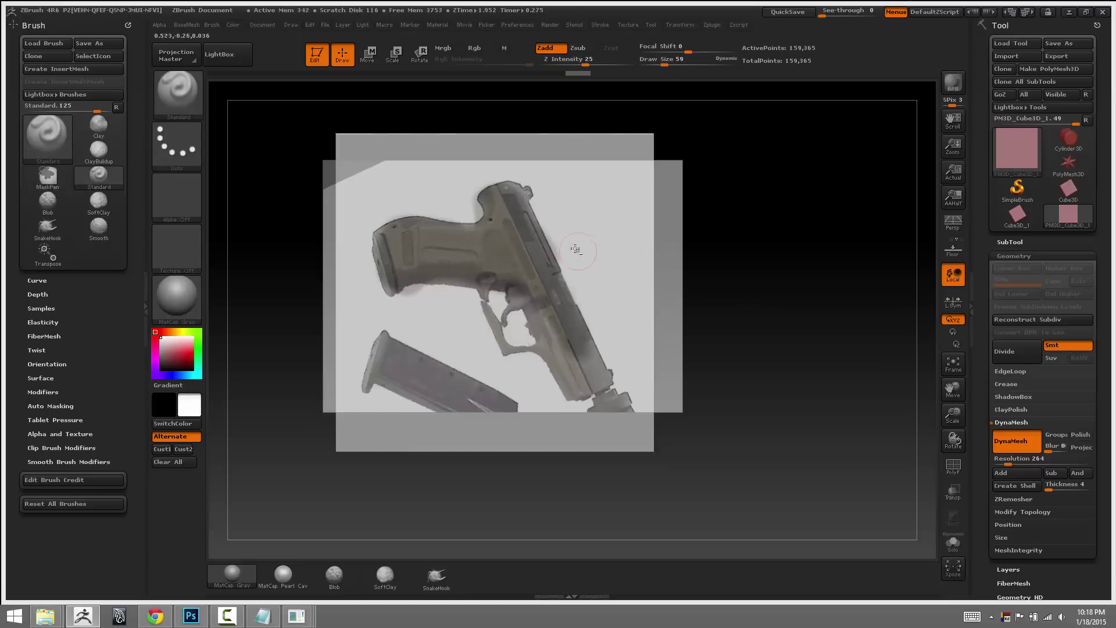
mouse_move(593, 233)
left_mouse_down()
mouse_move(500, 325)
mouse_move(401, 243)
left_mouse_up()
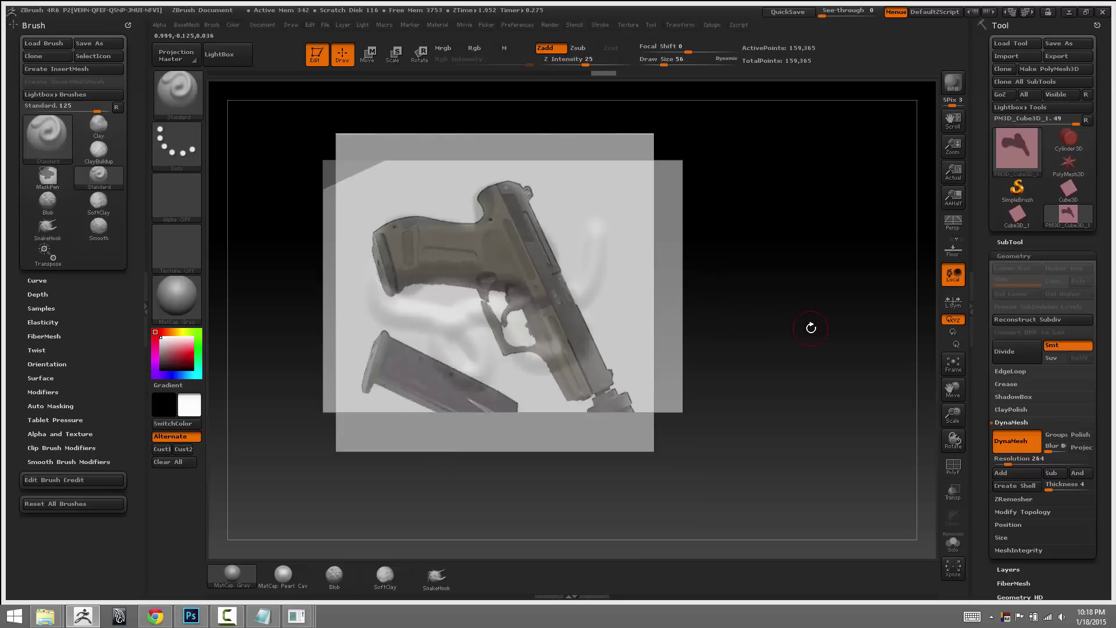
- Unlock the reference images and move the semi-transparent pistol image slightly up and to the left
right_click(1010, 622)
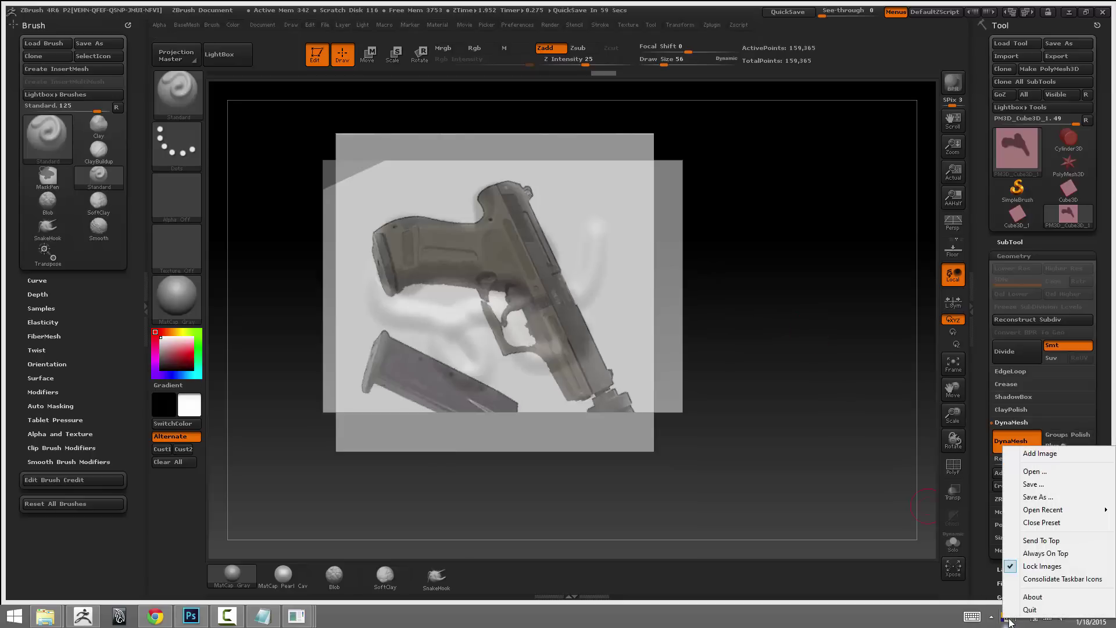
left_click(1037, 572)
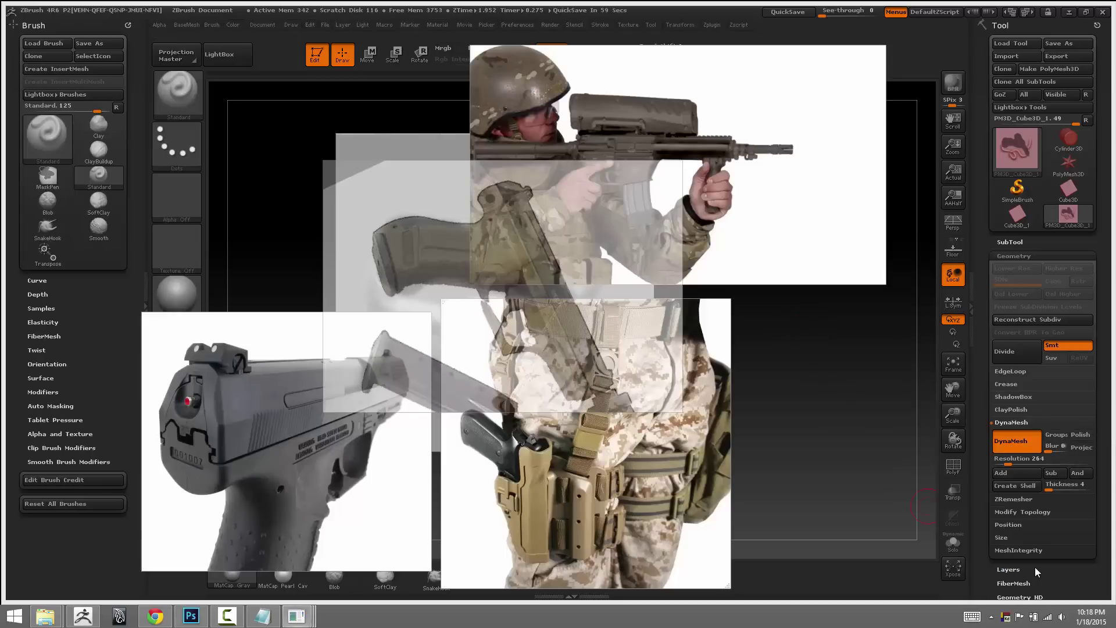
left_click(421, 250)
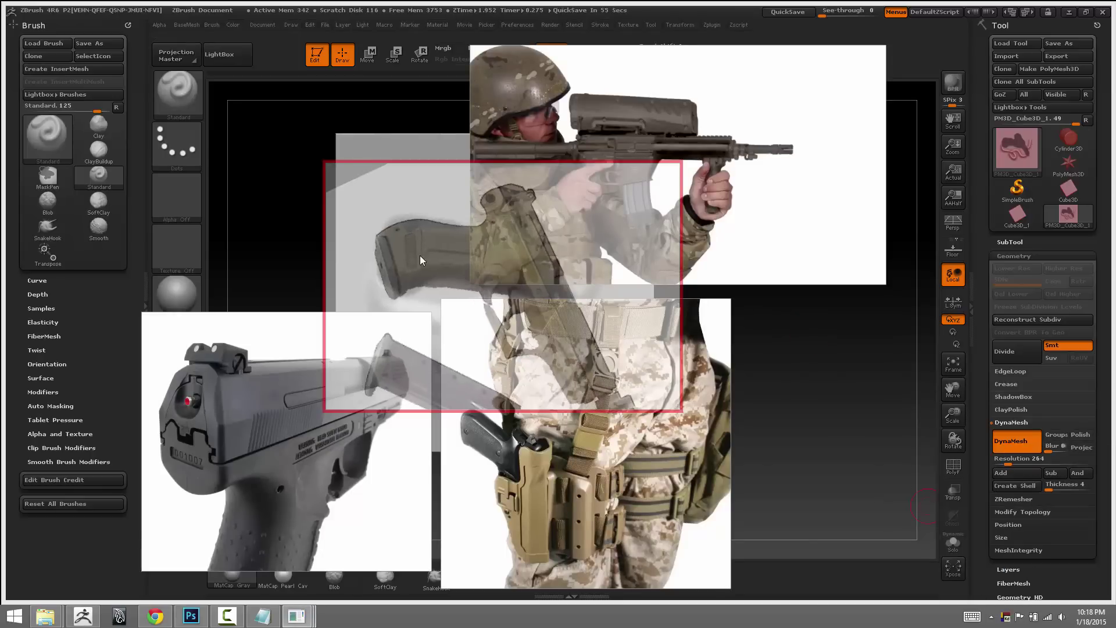
left_click_drag(409, 256, 402, 246)
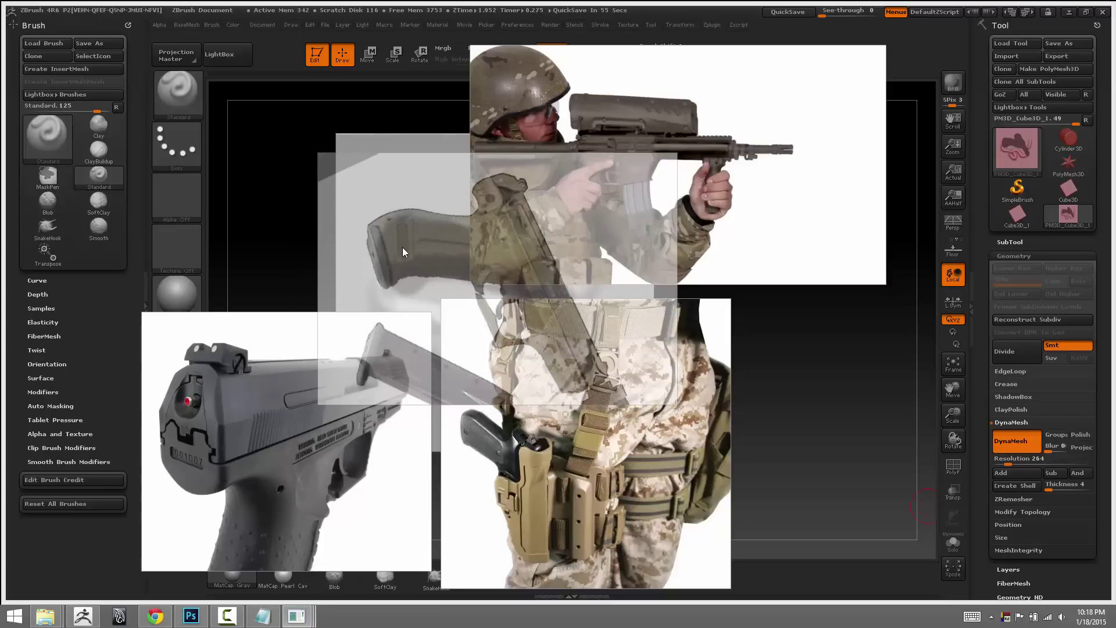
- Restore the semi-transparent pistol image to full opacity and move it beside the soldier image, above the grey pistol image
left_click(443, 273)
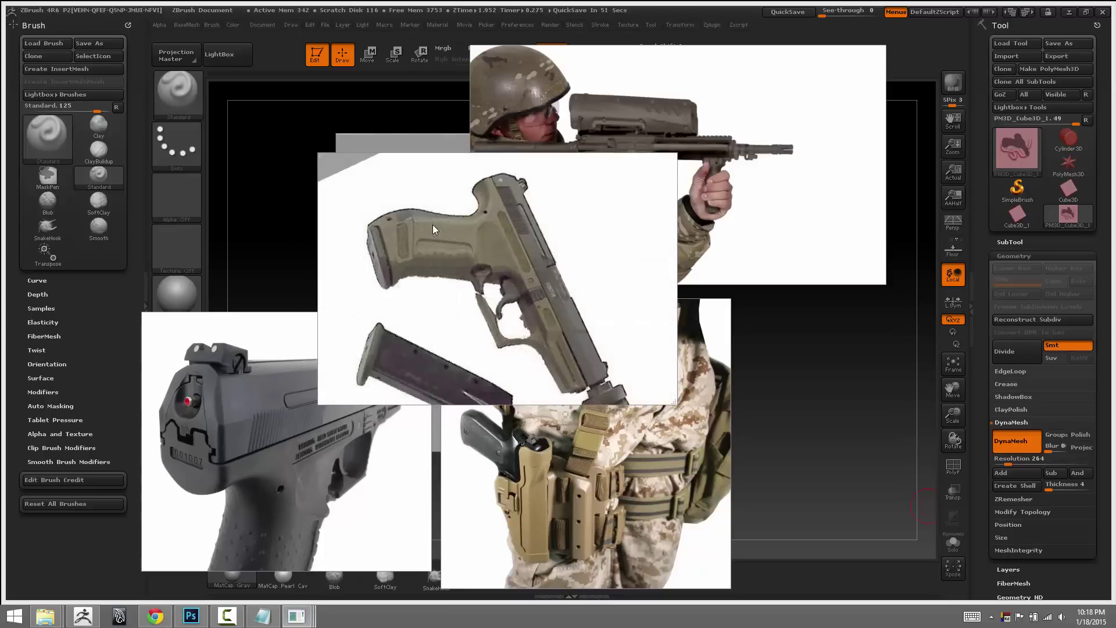
left_click_drag(433, 167, 202, 171)
- Switch to ZBrush and examine the sculpted strokes on the flat mesh without the reference images over it
key("shift+z")
mouse_move(782, 278)
left_mouse_down()
mouse_move(725, 279)
mouse_move(817, 276)
mouse_move(768, 270)
left_mouse_up()
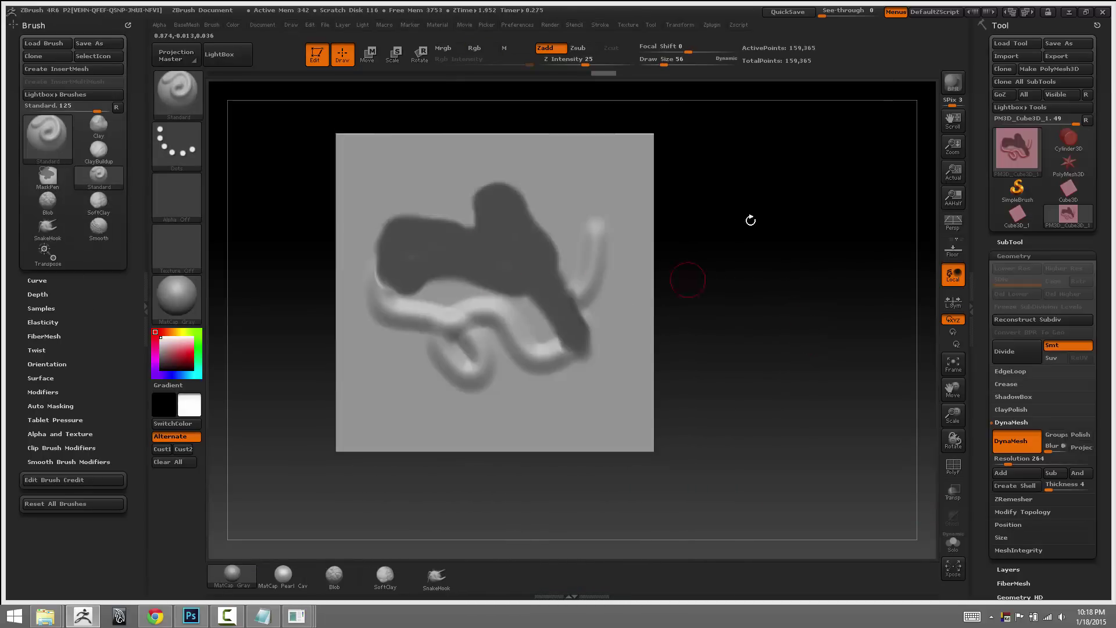
left_click_drag(745, 232, 814, 274)
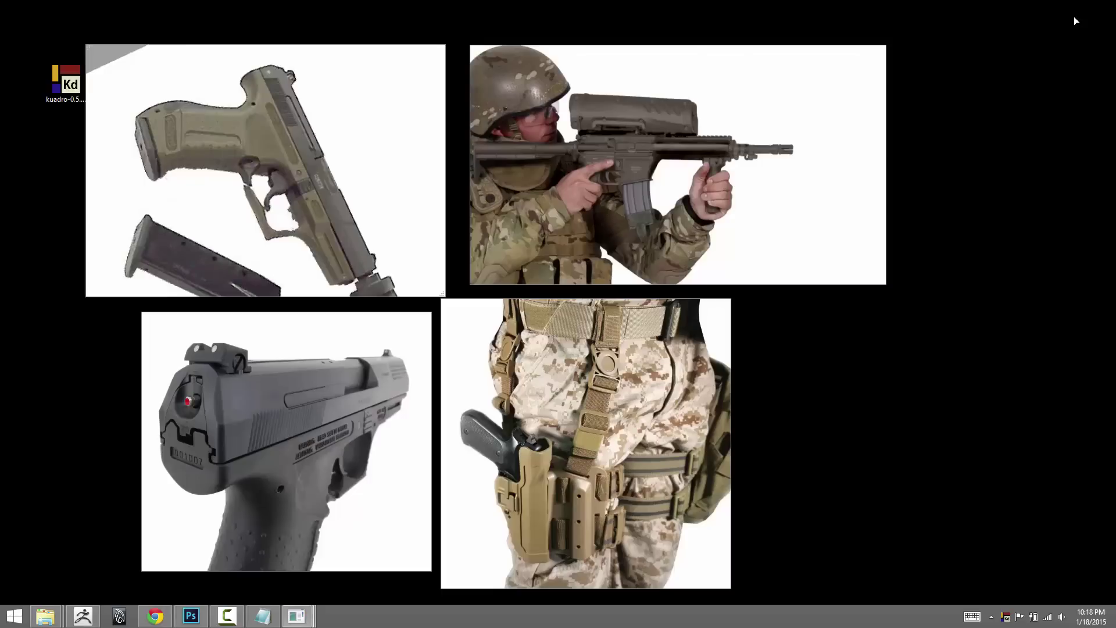
- Shift the soldier image slightly, and cycle its window through the folder's pictures to the HK MP7 submachine gun
left_click_drag(619, 186, 629, 186)
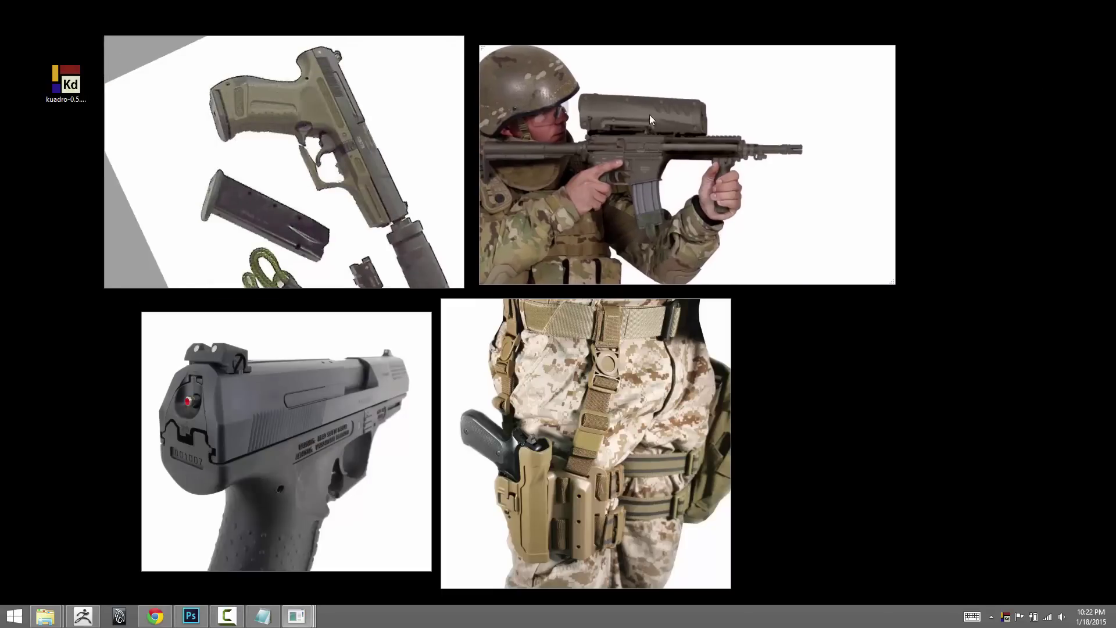
left_click_drag(667, 153, 666, 150)
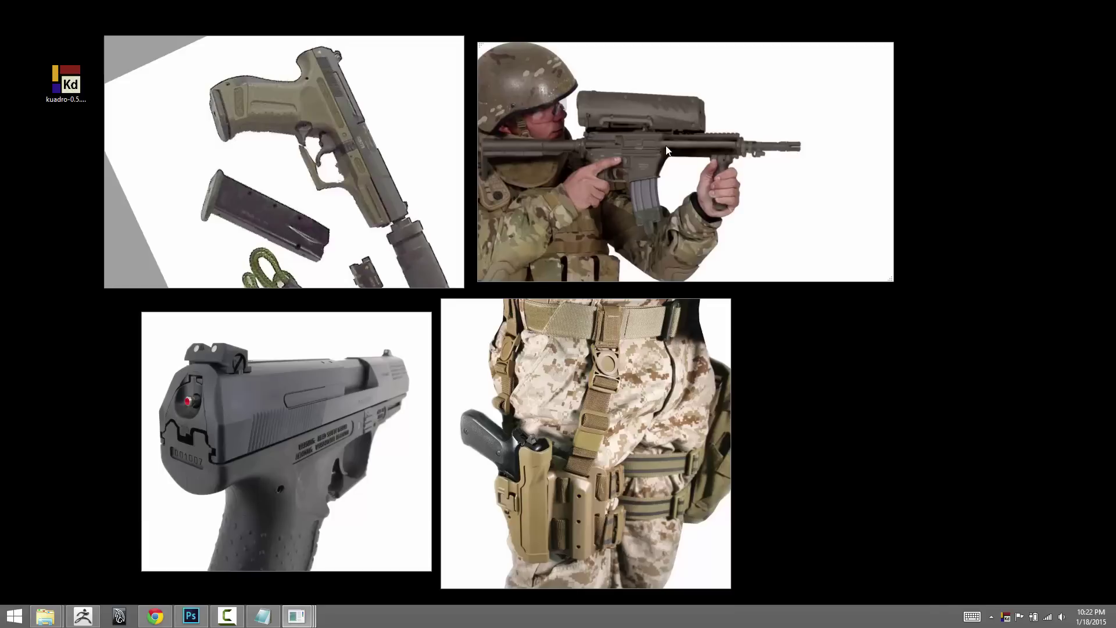
key("Right")
key("Left")
key("Left")
key("Left")
key("Left")
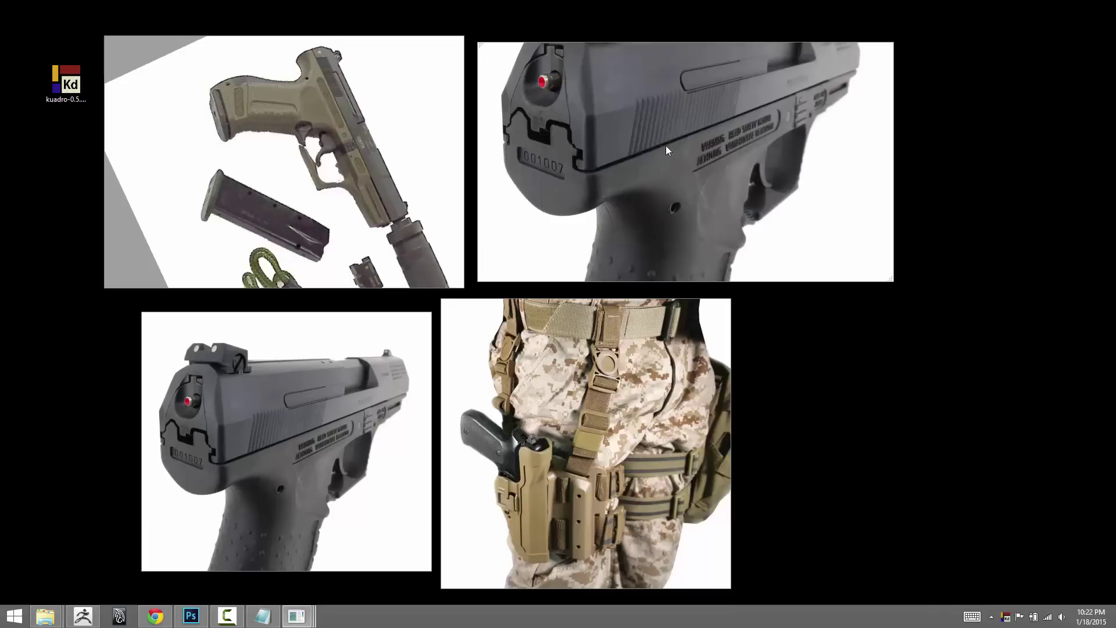
key("Right")
key("Left")
key("Left")
key("Left")
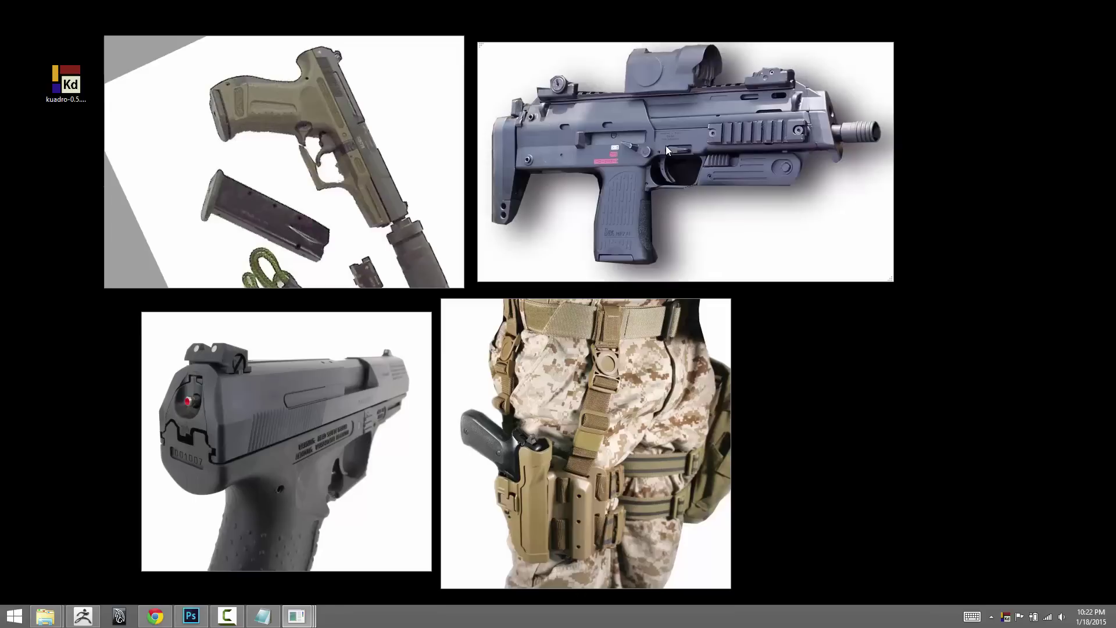
- Show the MP7 image's file in its Weapon folder and load dustcover.jpg and MZ-P99NEW-DT1-L.jpg from there into Kuadro
right_click(665, 145)
left_click(718, 361)
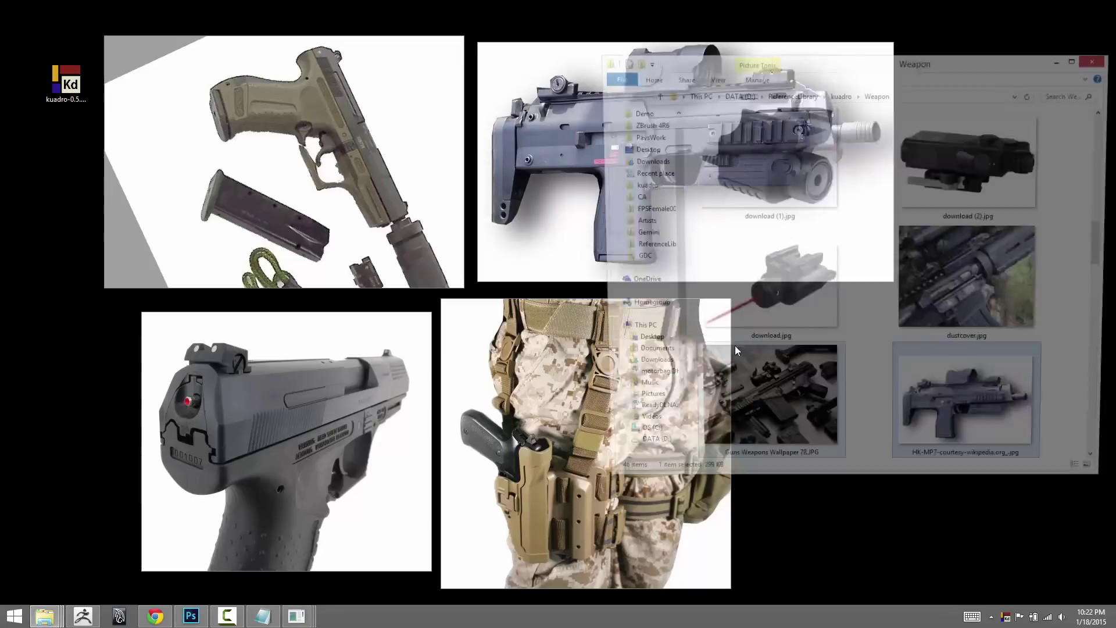
left_click_drag(822, 69, 809, 143)
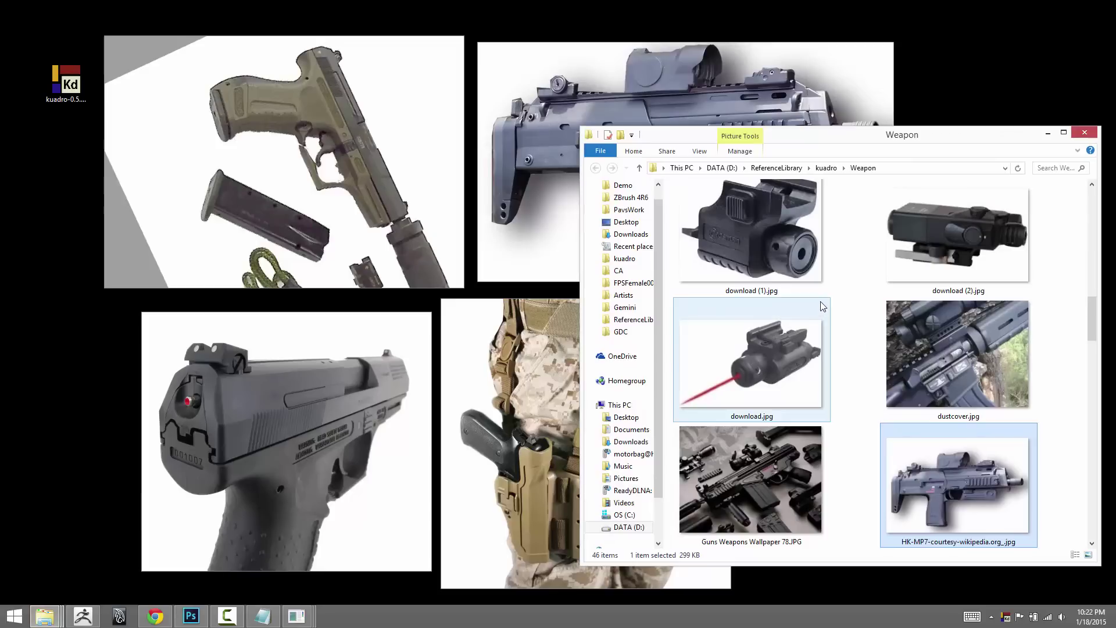
left_click(961, 332)
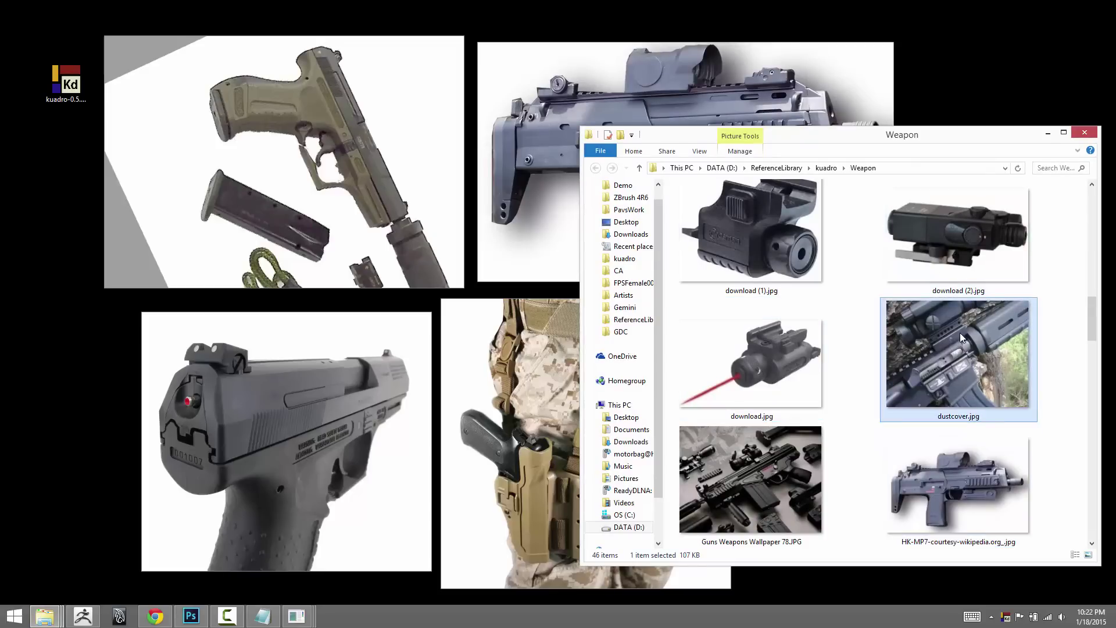
left_click_drag(960, 332, 467, 214)
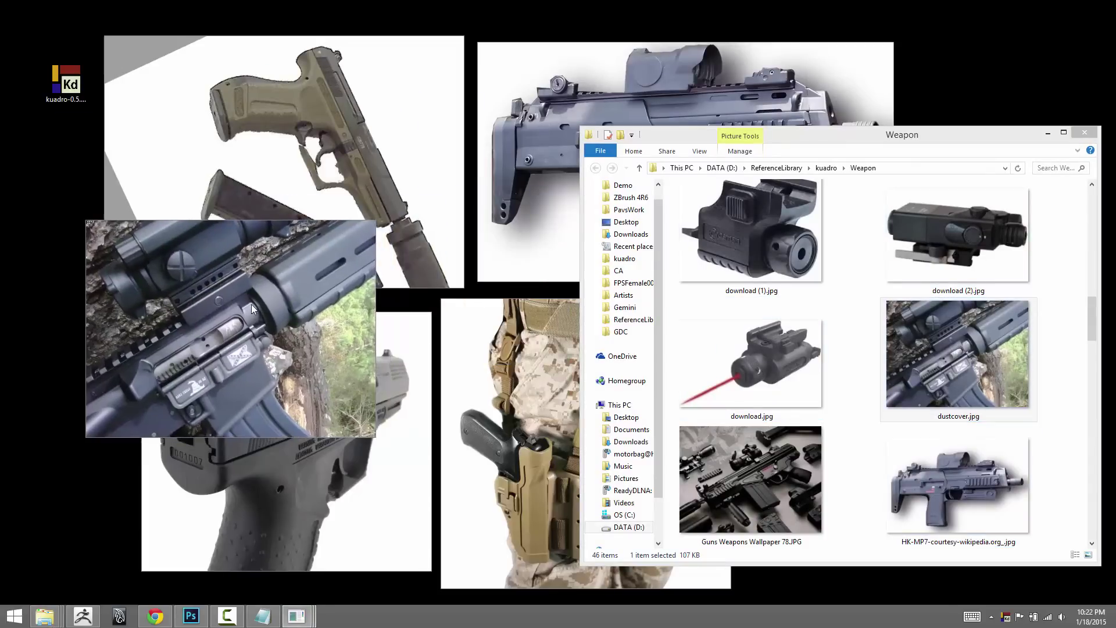
scroll(1057, 339, "down", 5)
left_click_drag(749, 349, 76, 96)
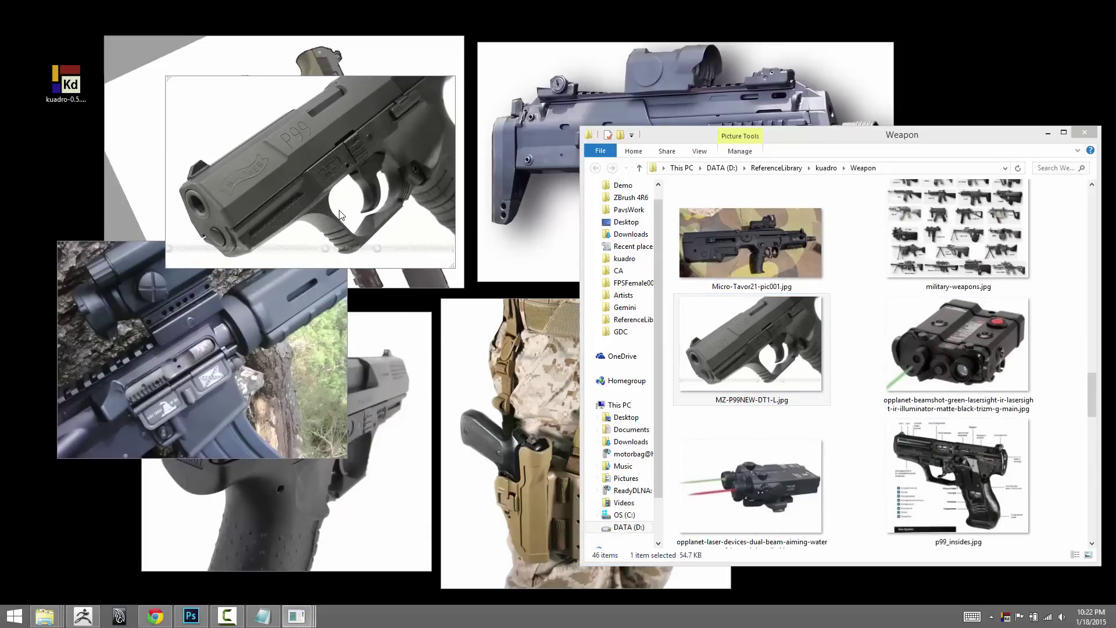
- Move the dustcover rifle image down over the grey pistol image and place the P99 image just above it
right_click(1005, 618)
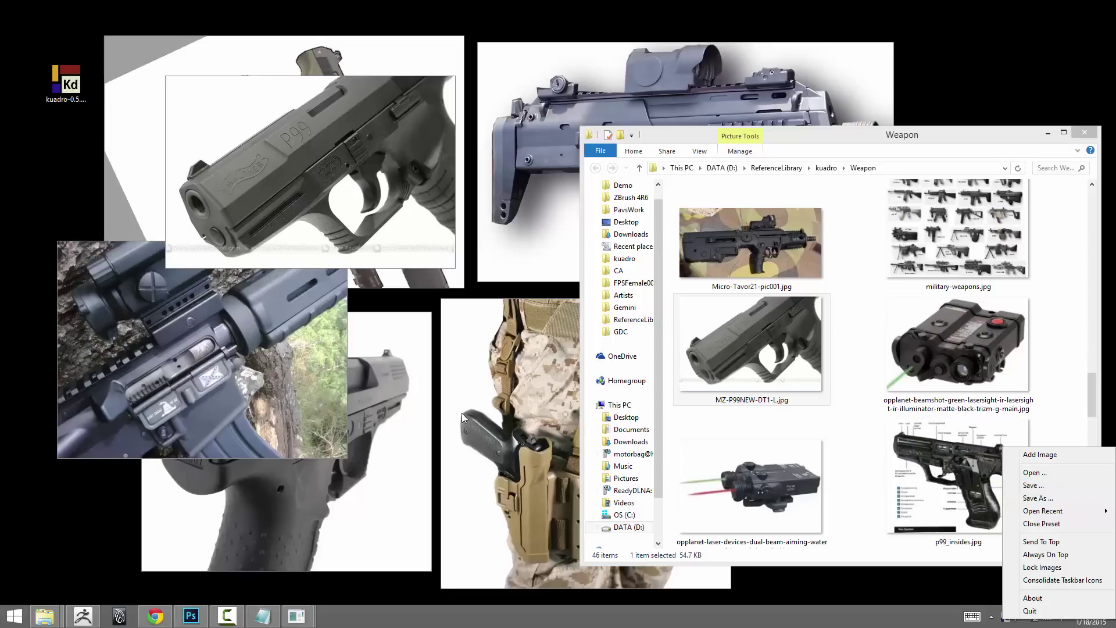
left_click(333, 206)
left_click_drag(261, 393, 251, 504)
left_click_drag(325, 180, 219, 270)
left_click_drag(233, 465, 253, 488)
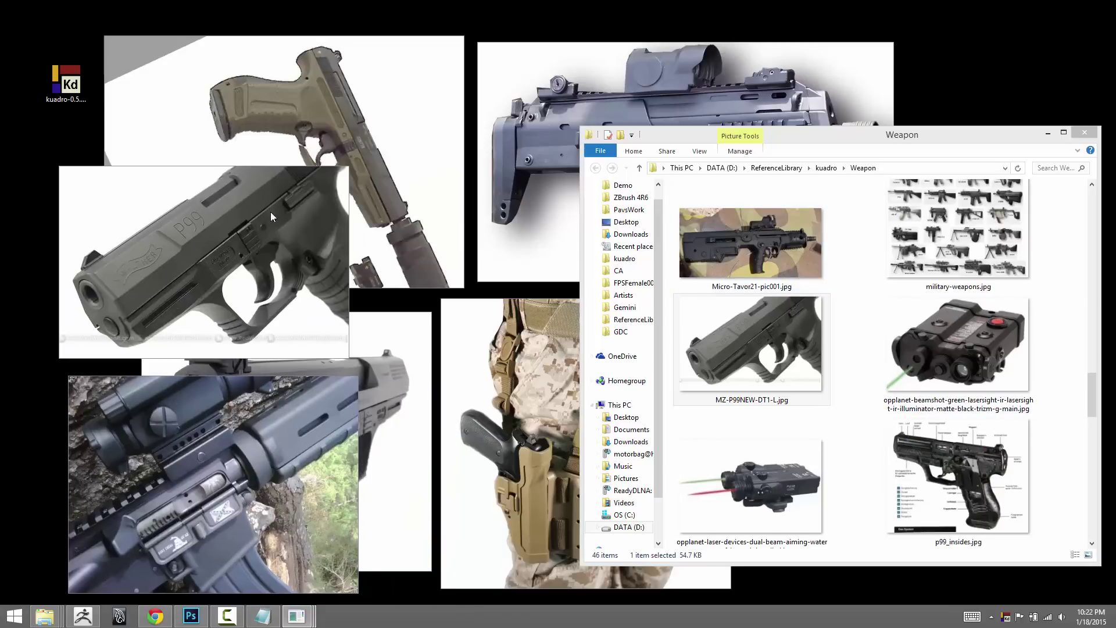
- Close the file browser and save the current image layout as the preset gundetails in the kuadro folder
left_click(826, 168)
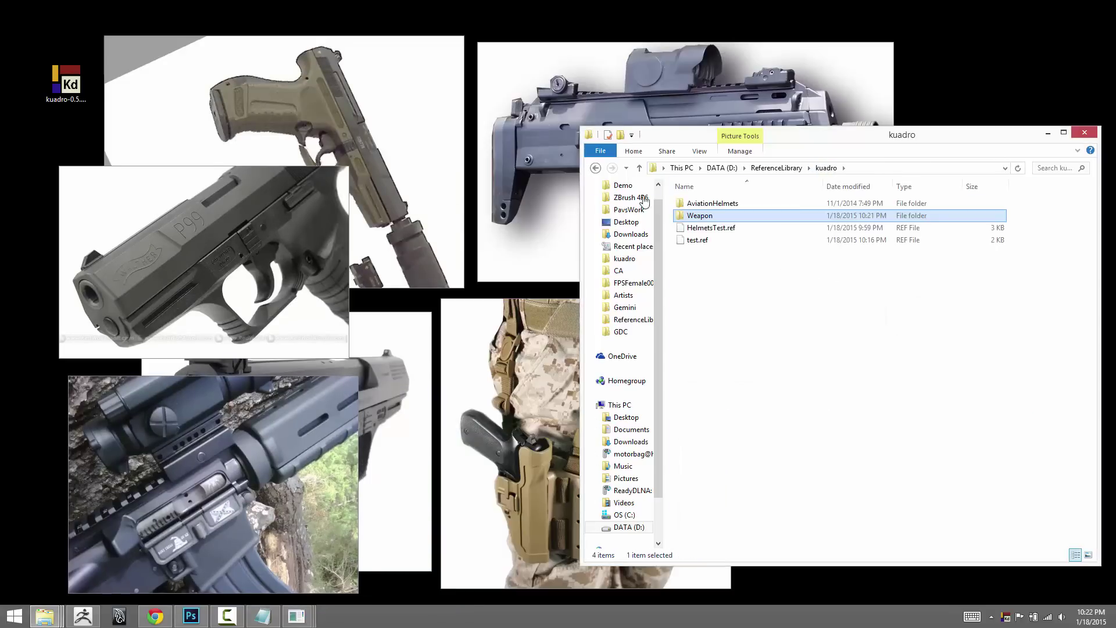
left_click(1085, 133)
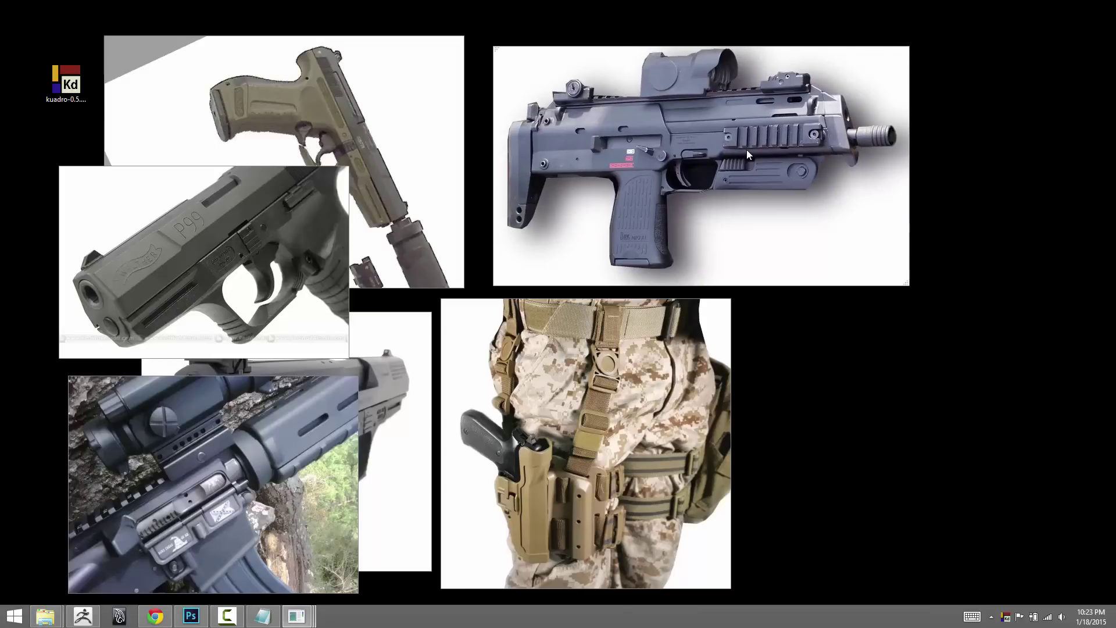
key("ctrl+s")
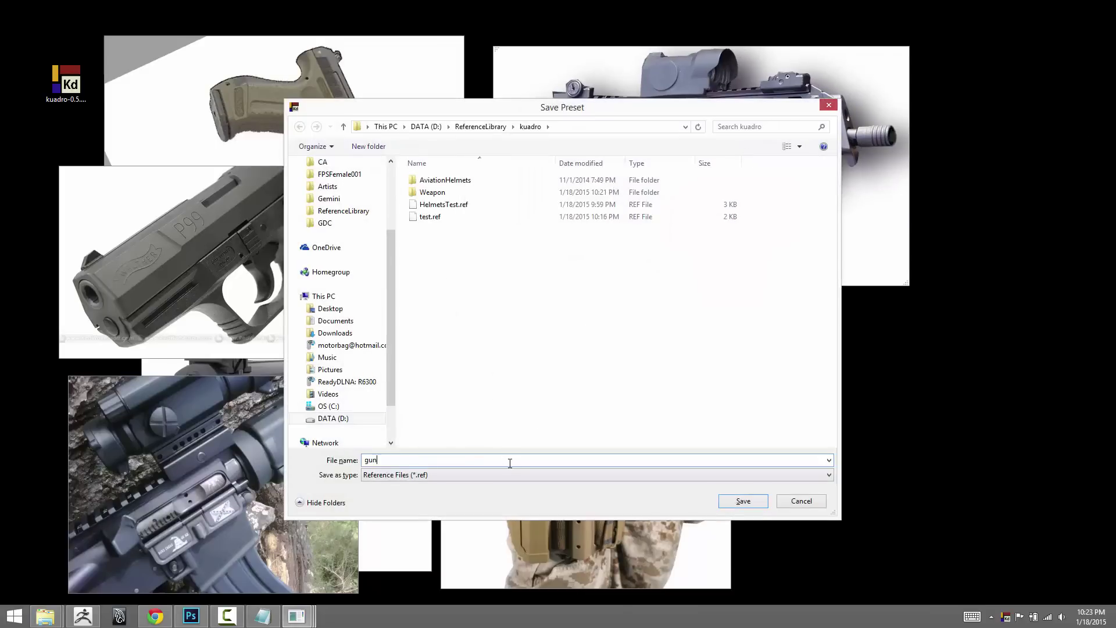
type("gundetails")
key("Return")
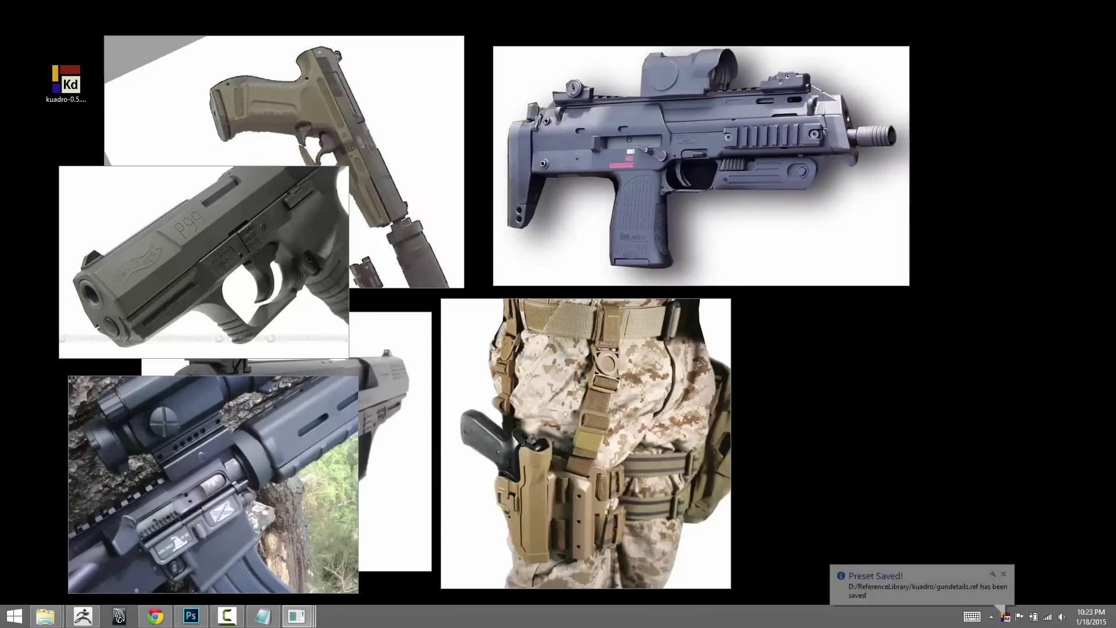
- Go to the kuadro folder from the MP7 image's file location and load the HelmetsTest.ref preset into Kuadro
right_click(620, 187)
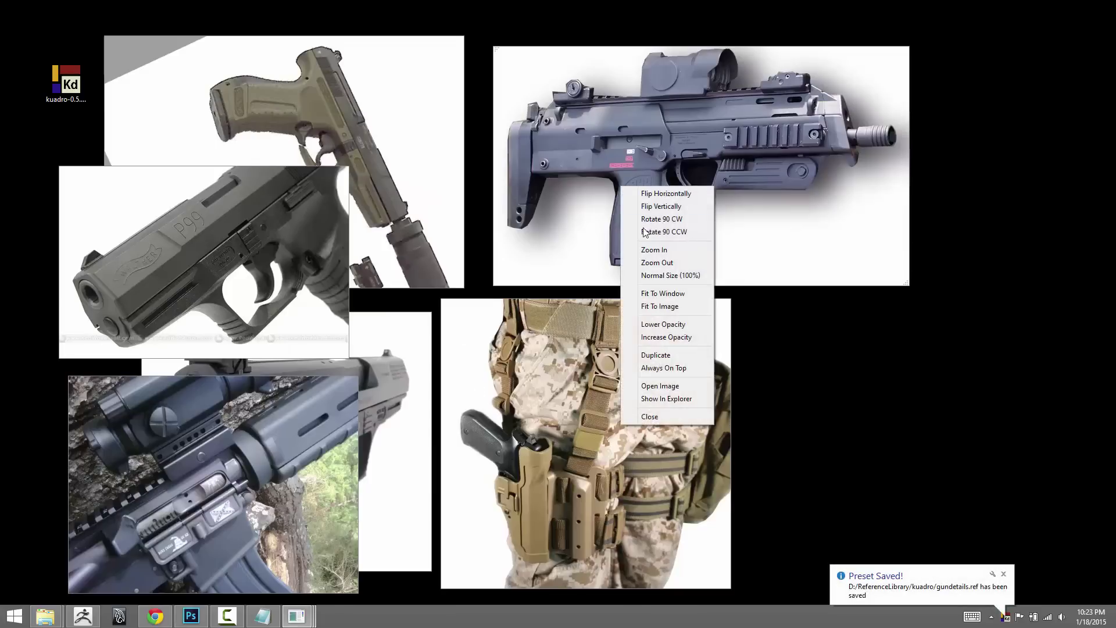
left_click(661, 400)
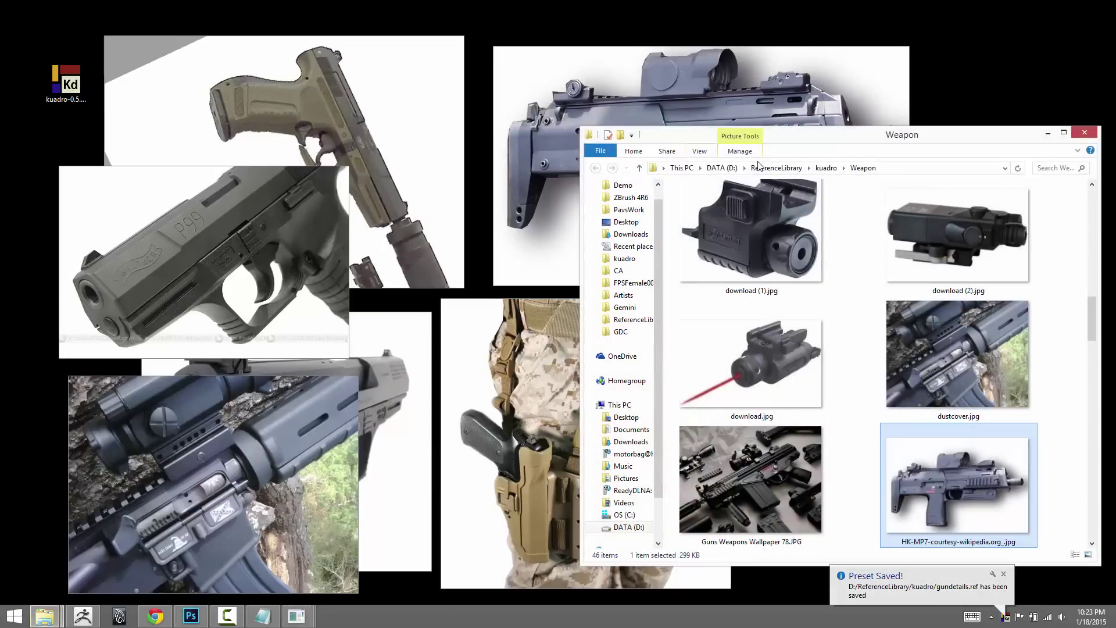
left_click(826, 168)
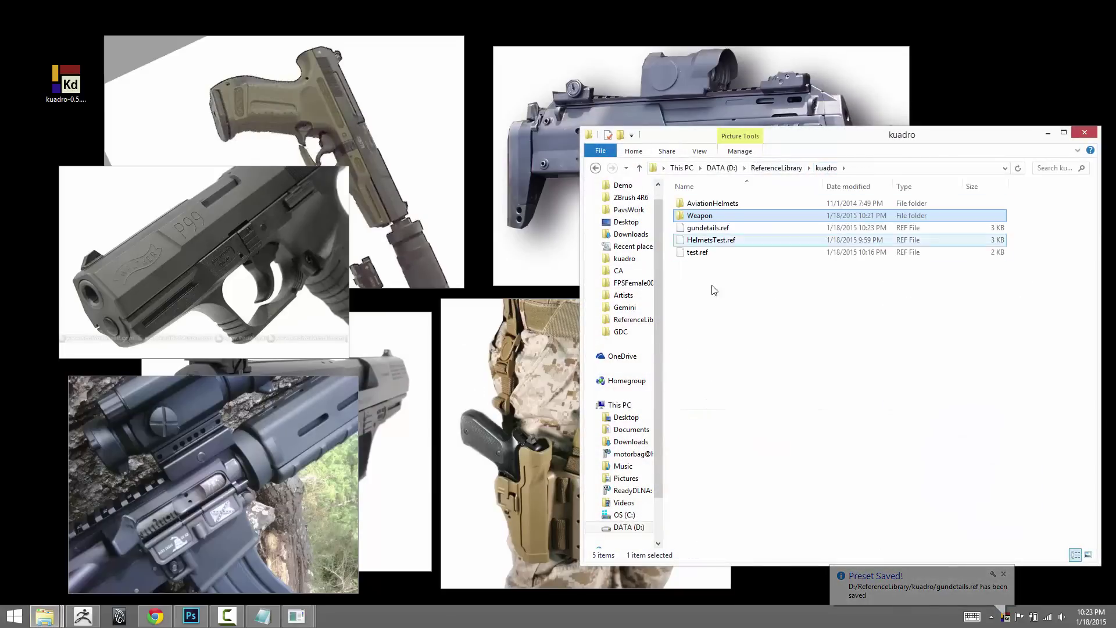
left_click_drag(707, 241, 70, 90)
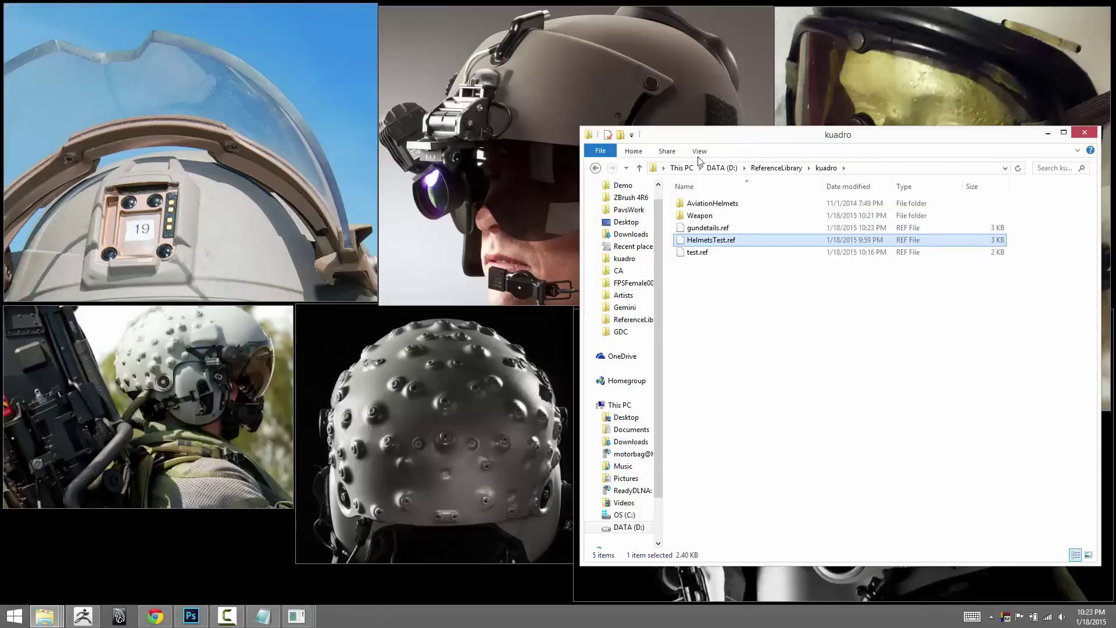
left_click_drag(723, 134, 653, 82)
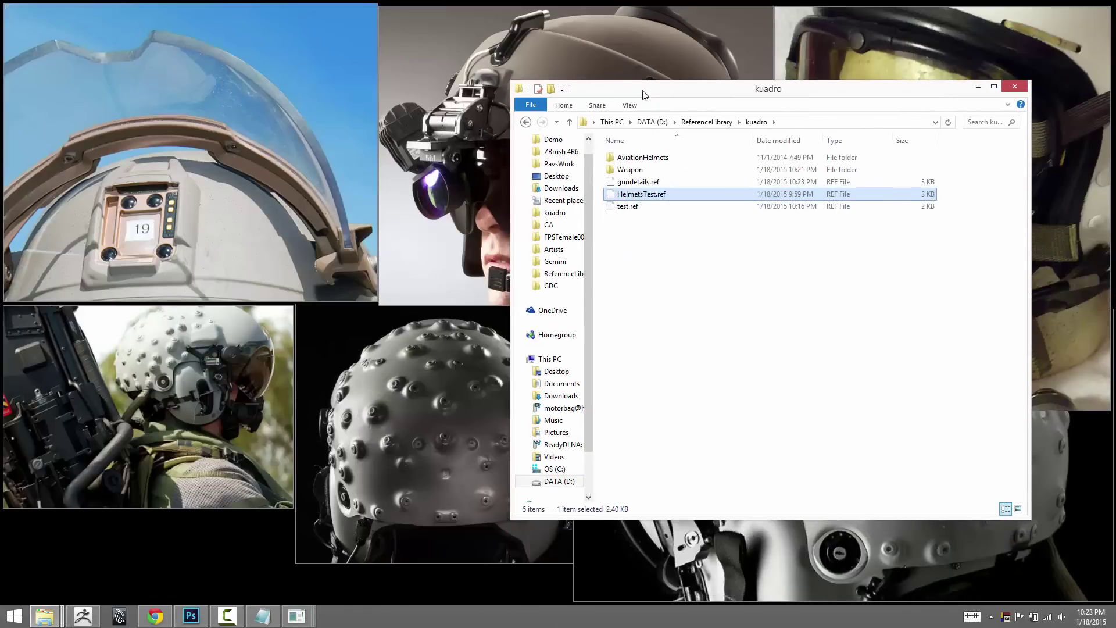
- Close the clear-visor helmet image and load 18vkq59wwxqsujpg.jpg from the AviationHelmets folder into Kuadro
right_click(224, 133)
left_click(252, 360)
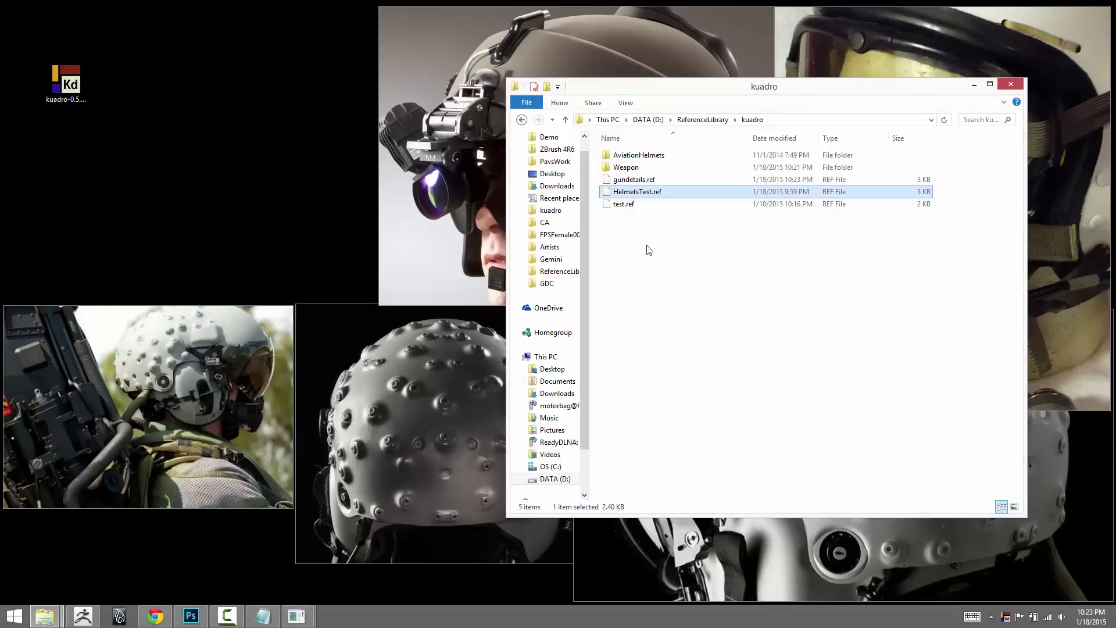
double_click(638, 155)
left_click_drag(873, 236, 61, 87)
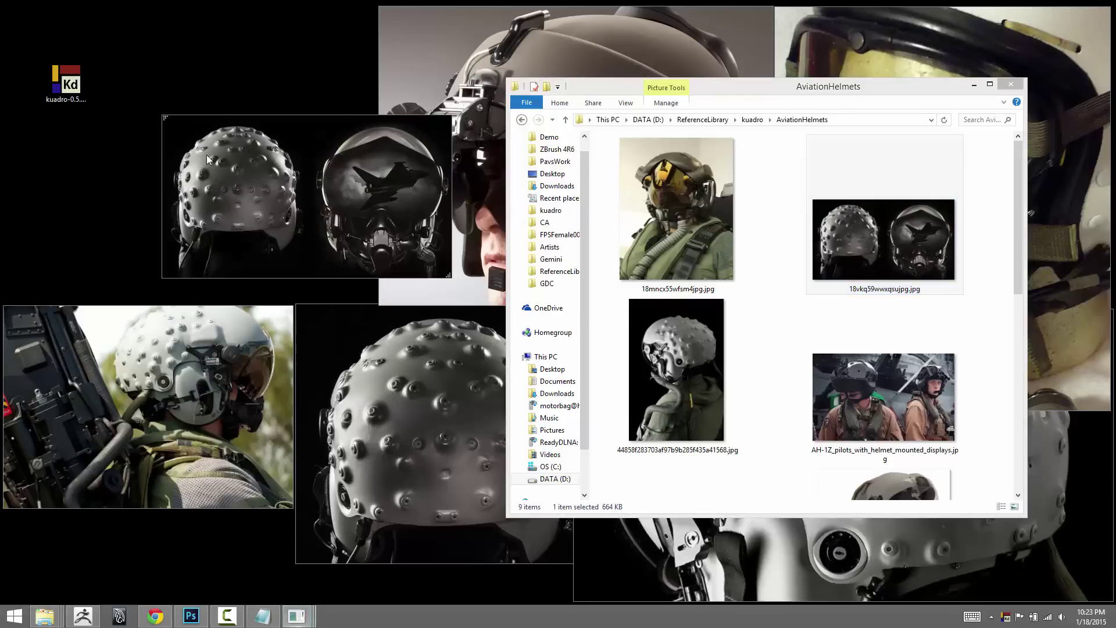
- Enlarge and zoom the two-helmet image to fill the empty gap in the layout, and save over the HelmetsTest preset
left_click_drag(305, 190, 367, 286)
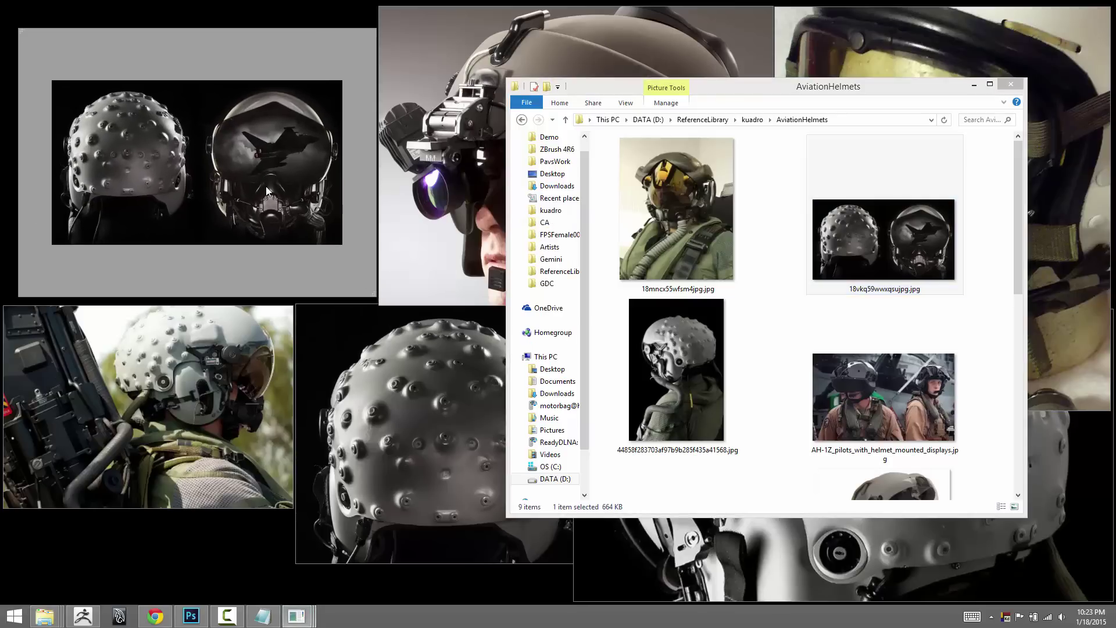
scroll(267, 184, "up", 3)
scroll(263, 183, "up", 1)
key("ctrl+s")
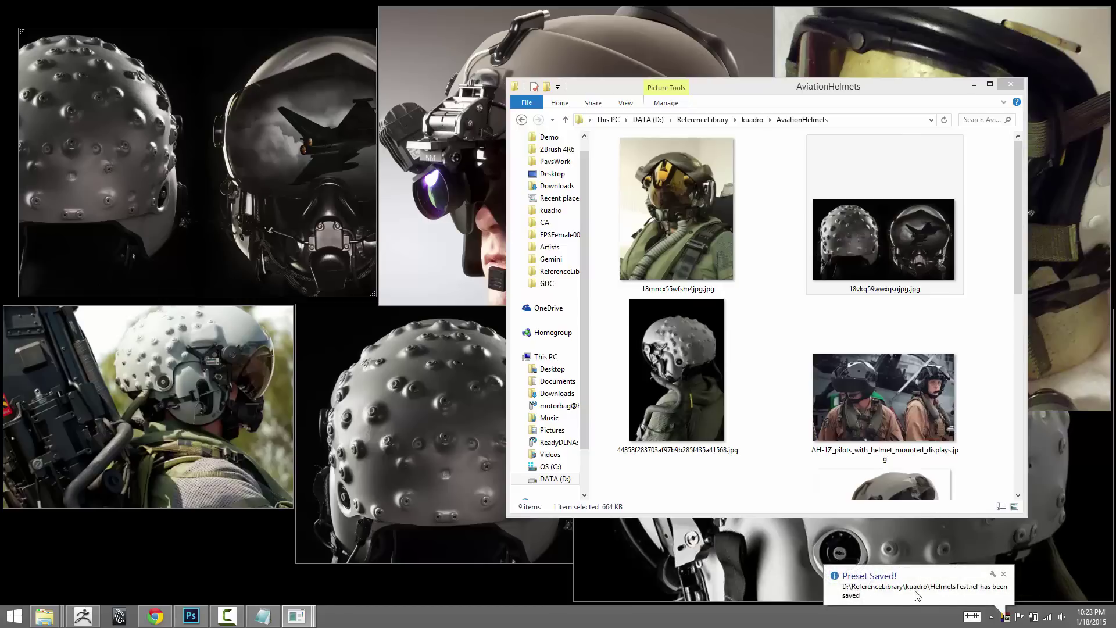
- Close the current preset and reload HelmetsTest.ref from the kuadro folder
right_click(1005, 617)
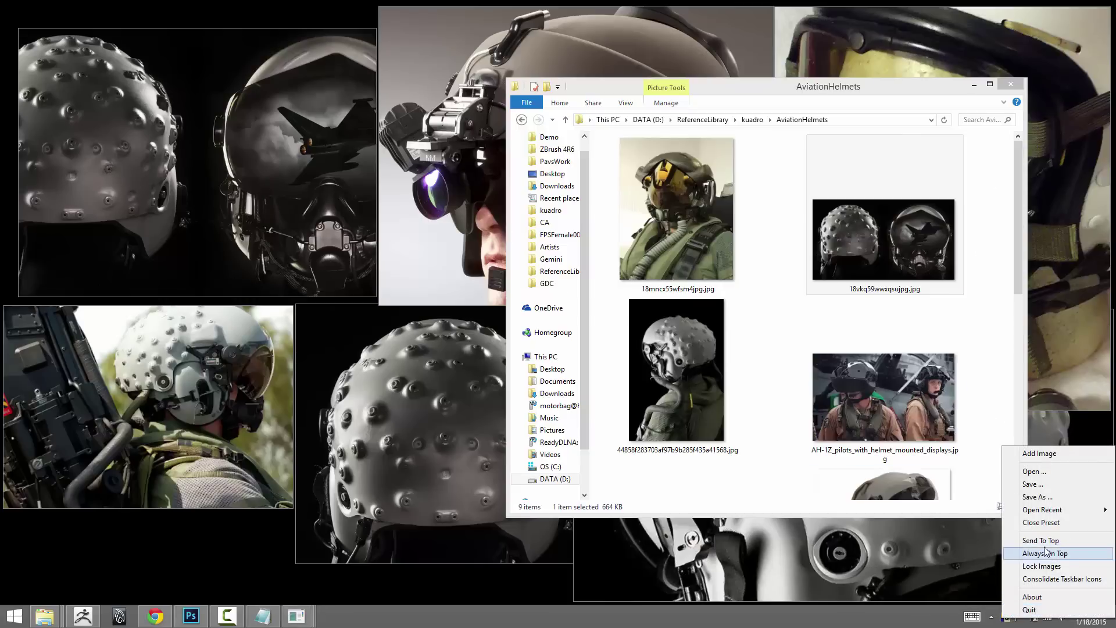
left_click(1045, 525)
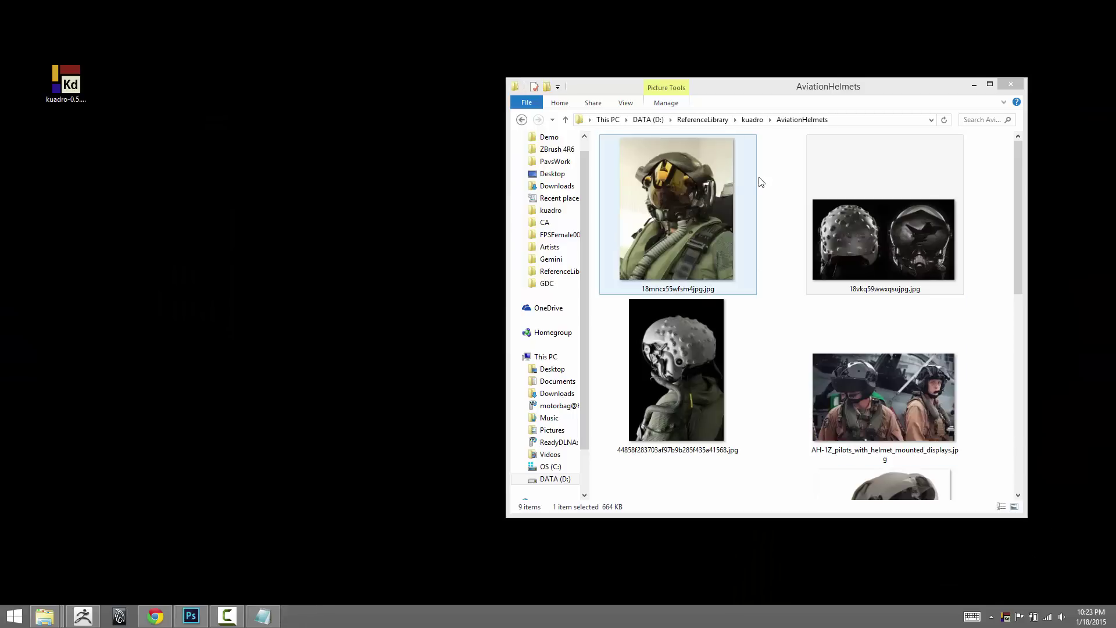
left_click(754, 121)
left_click_drag(639, 193, 77, 89)
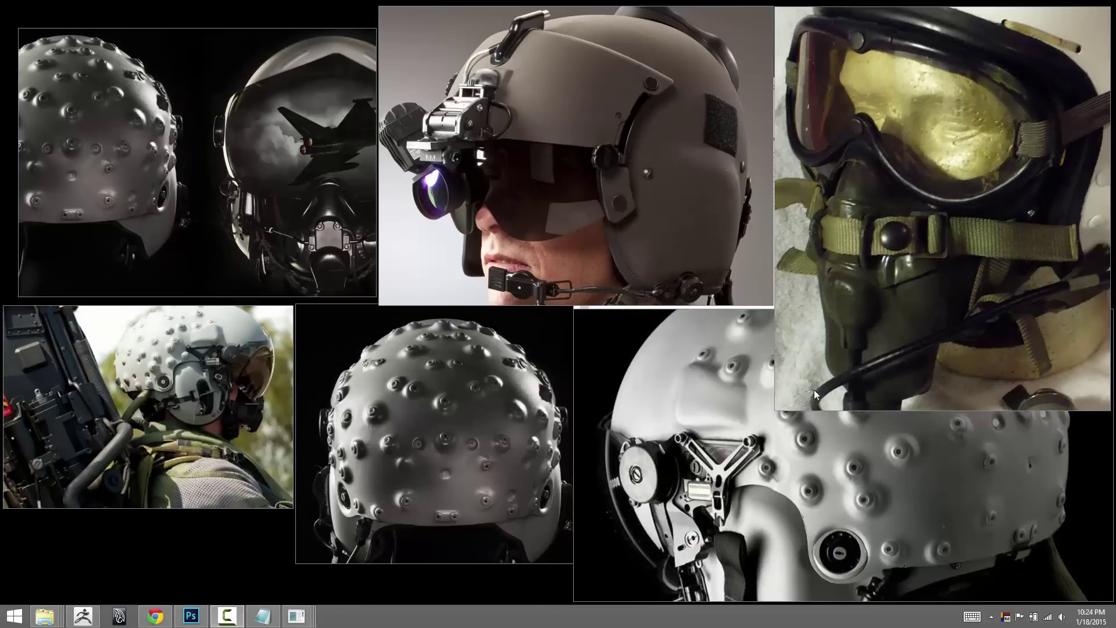
- Preview the open image windows from the taskbar and turn on Consolidate Taskbar Icons for Kuadro
right_click(1005, 617)
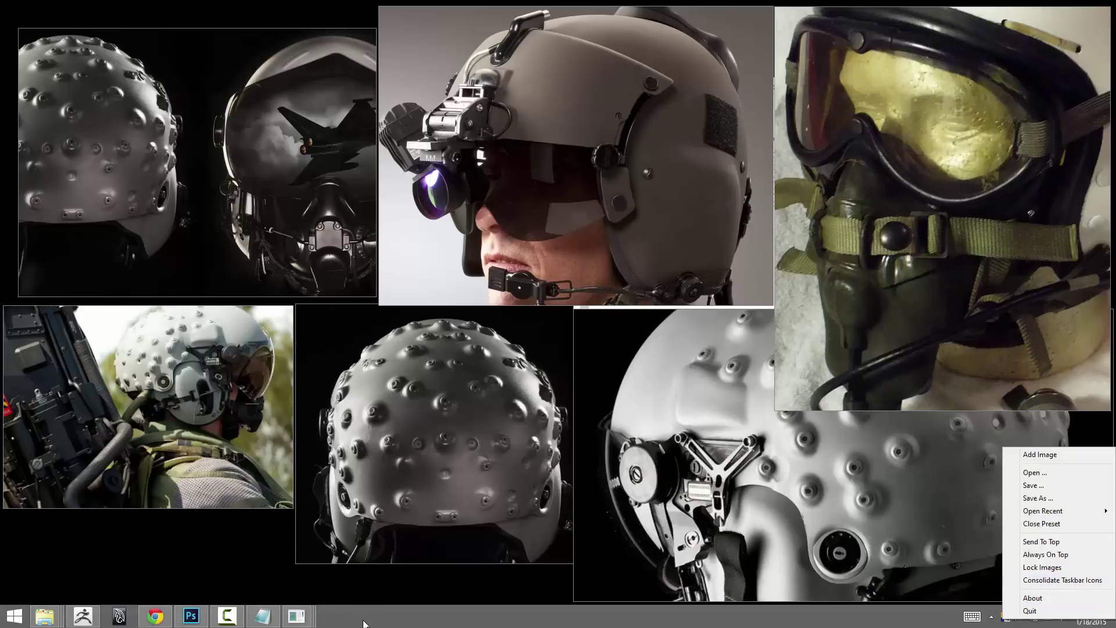
left_click(1049, 580)
mouse_move(296, 620)
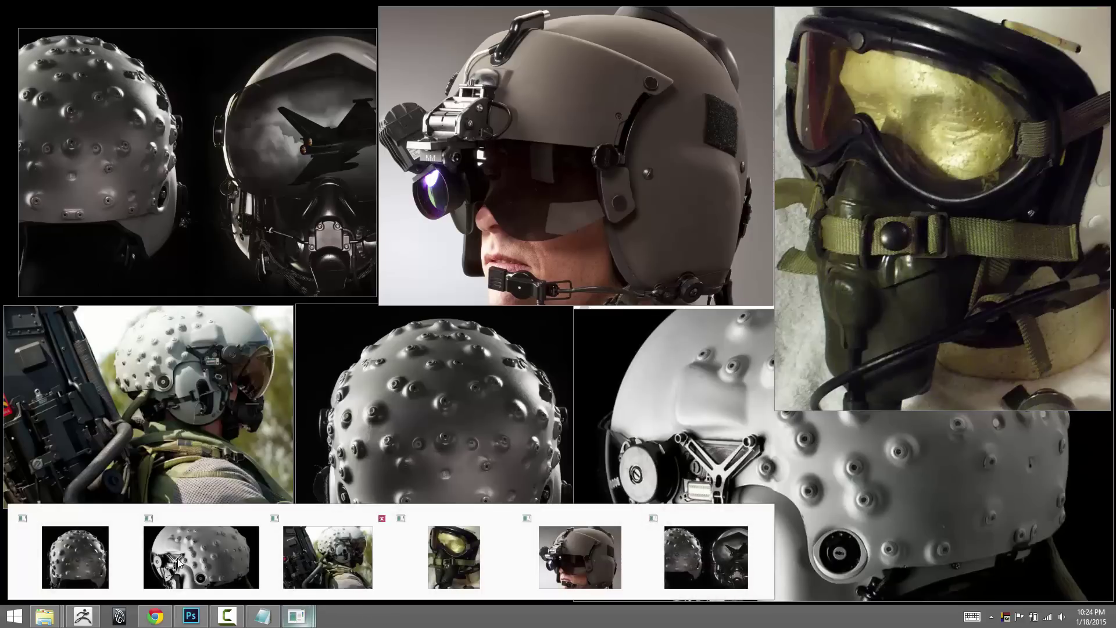
right_click(1005, 617)
left_click(1042, 582)
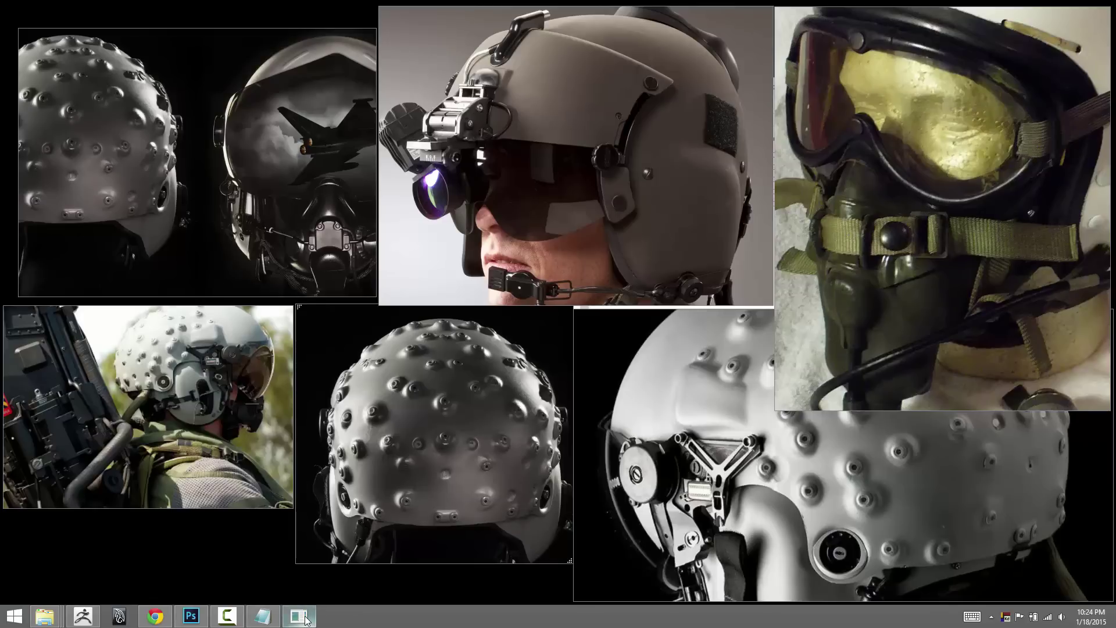
mouse_move(307, 620)
- Switch to Chrome, read the What's New version notes on the Kuadro web page, and minimize the browser
left_click(155, 616)
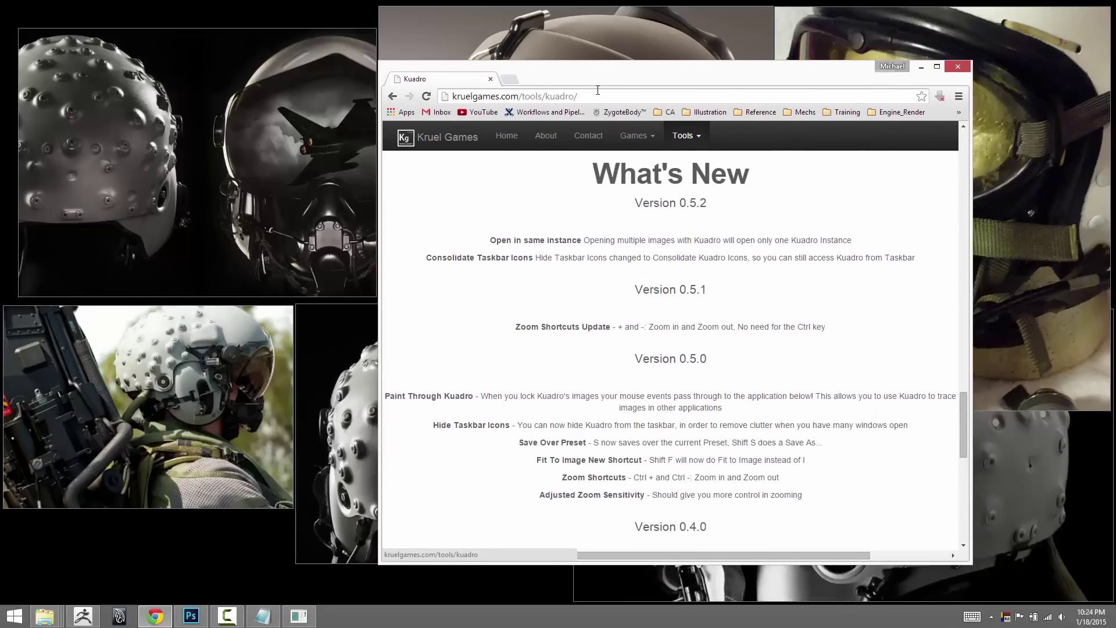
mouse_move(966, 403)
left_mouse_down()
mouse_move(965, 487)
mouse_move(965, 411)
left_mouse_up()
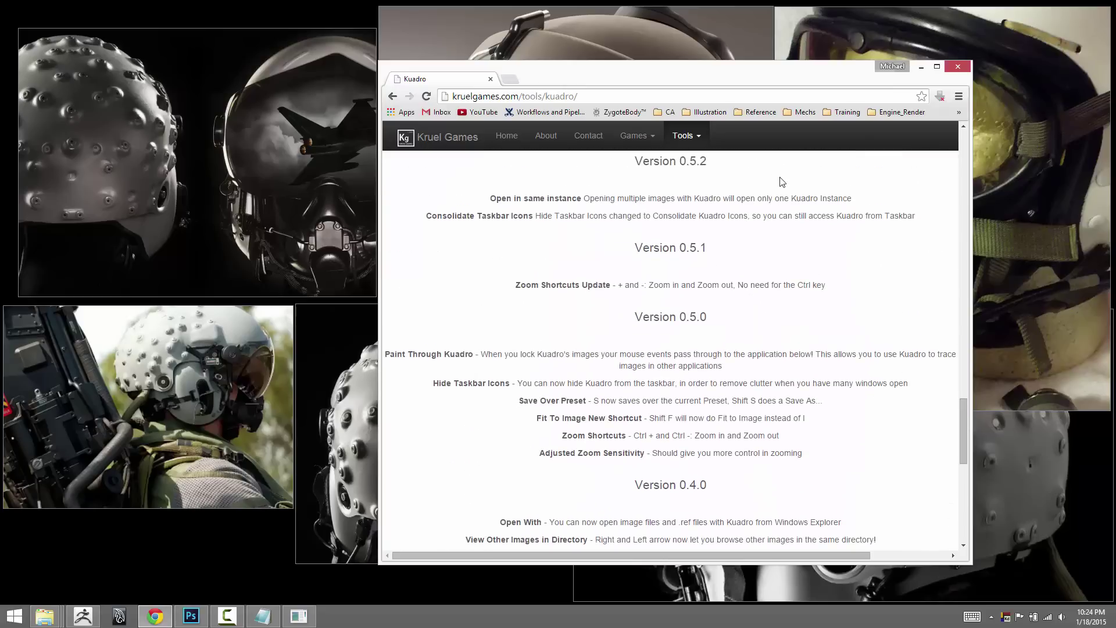
left_click(921, 66)
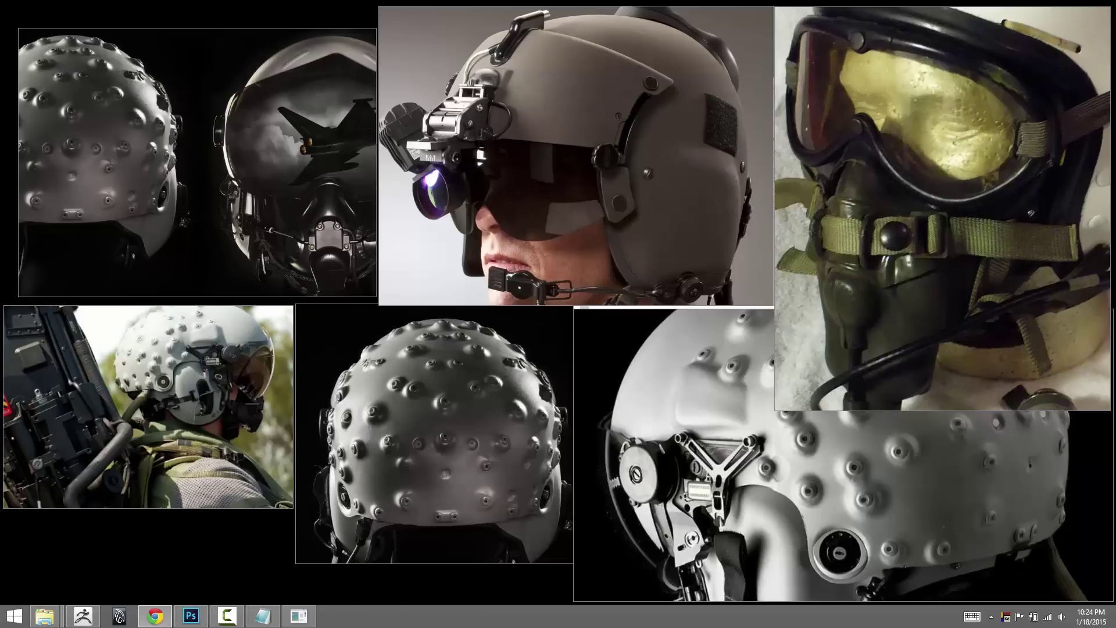
- Shift the image of the tan flight helmet with the dark visor slightly toward the goggles image
left_click_drag(522, 169, 546, 183)
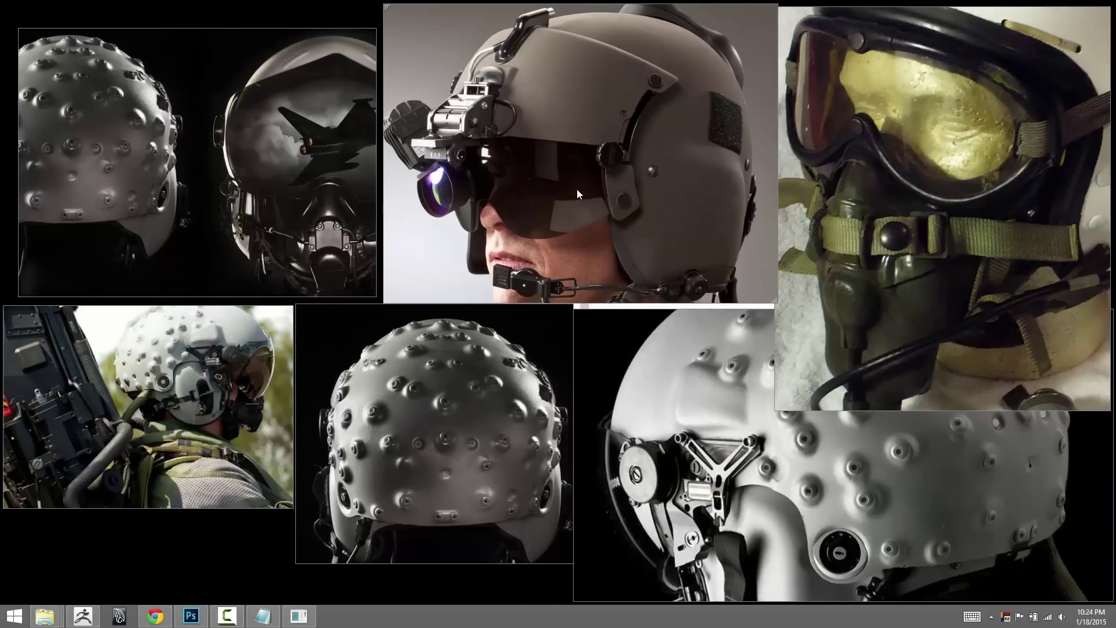